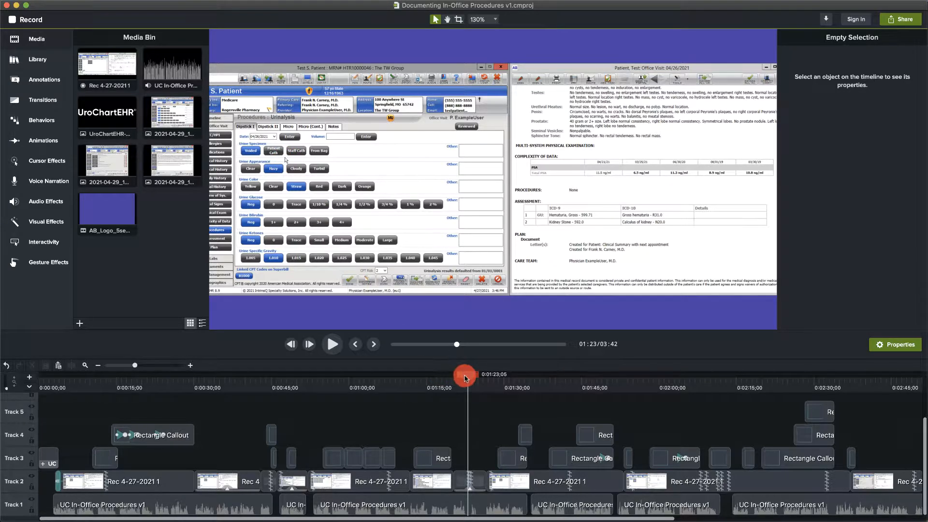
# - Review the clips and callouts across the whole timeline and examine the recording at several points, ending at about 0:48
pyautogui.moveTo(465, 378); pyautogui.dragTo(498, 380)
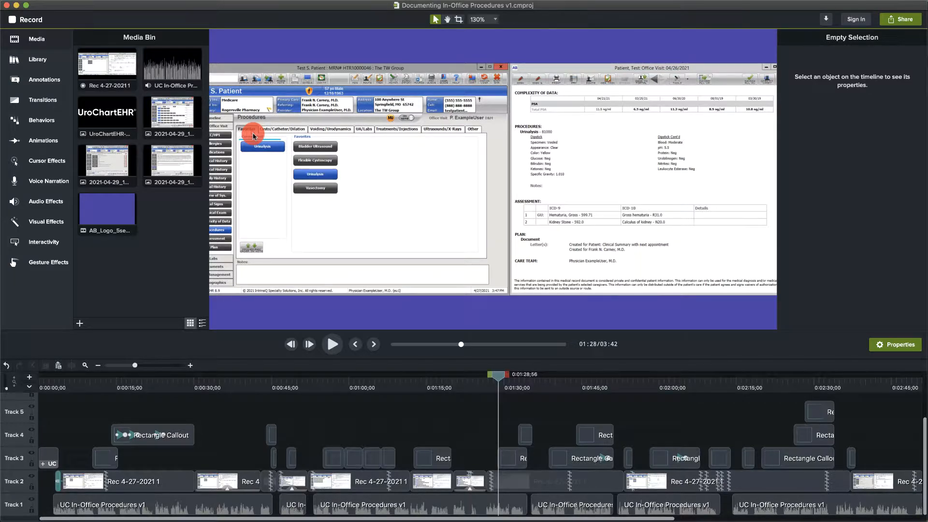
pyautogui.click(85, 366)
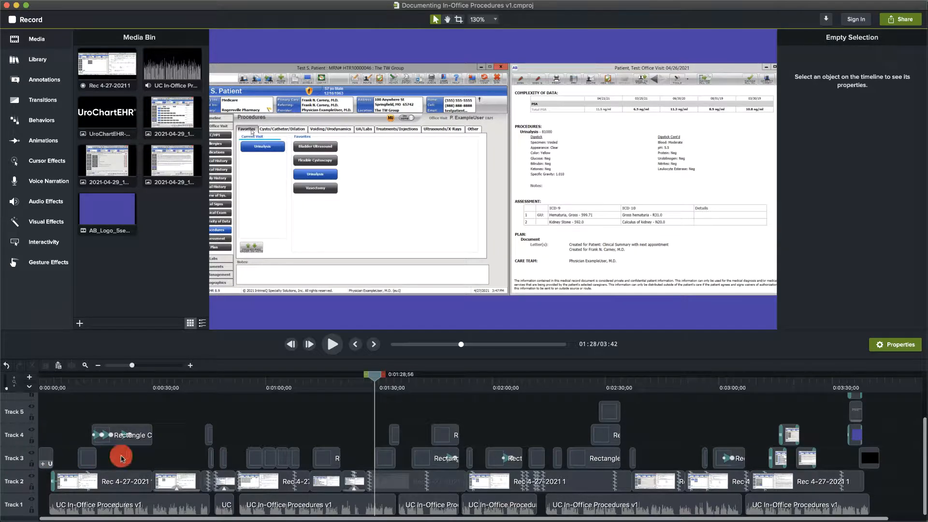
pyautogui.scroll(3, 340, 451)
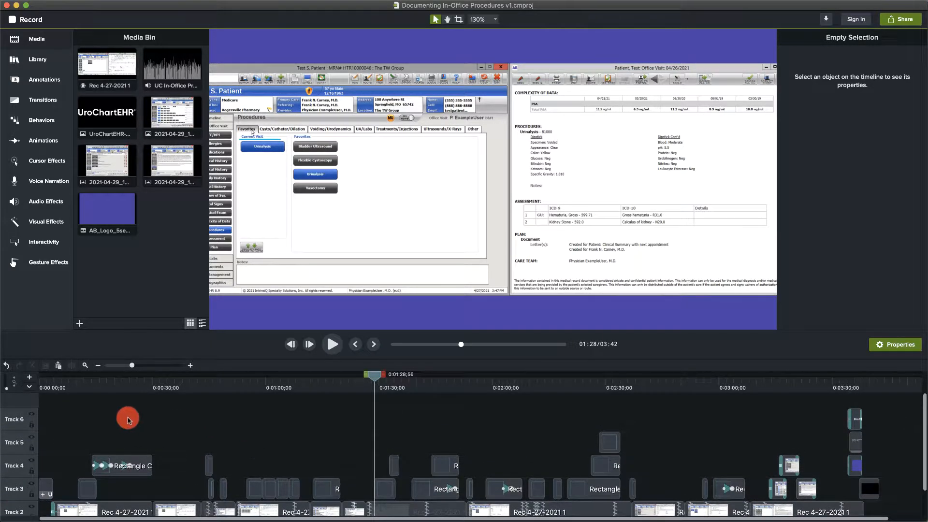
pyautogui.scroll(-1, 433, 427)
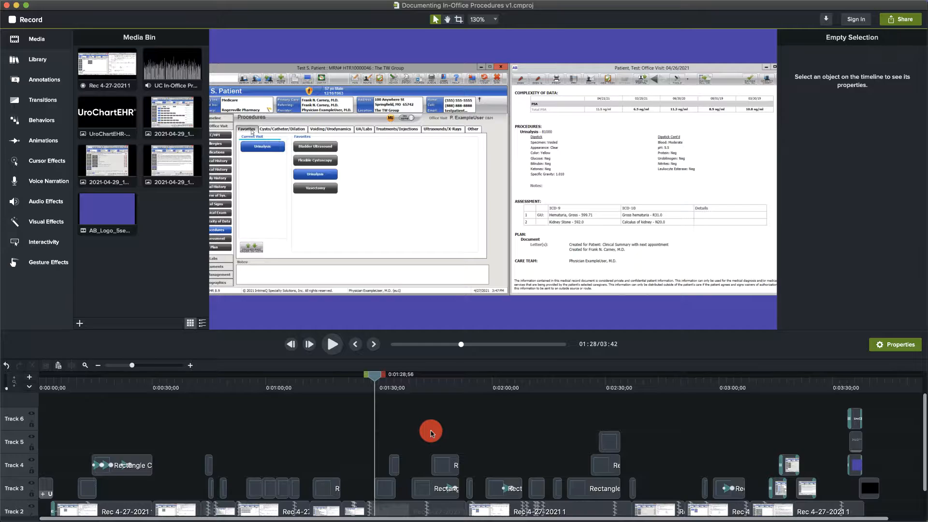
pyautogui.moveTo(373, 375); pyautogui.dragTo(384, 378)
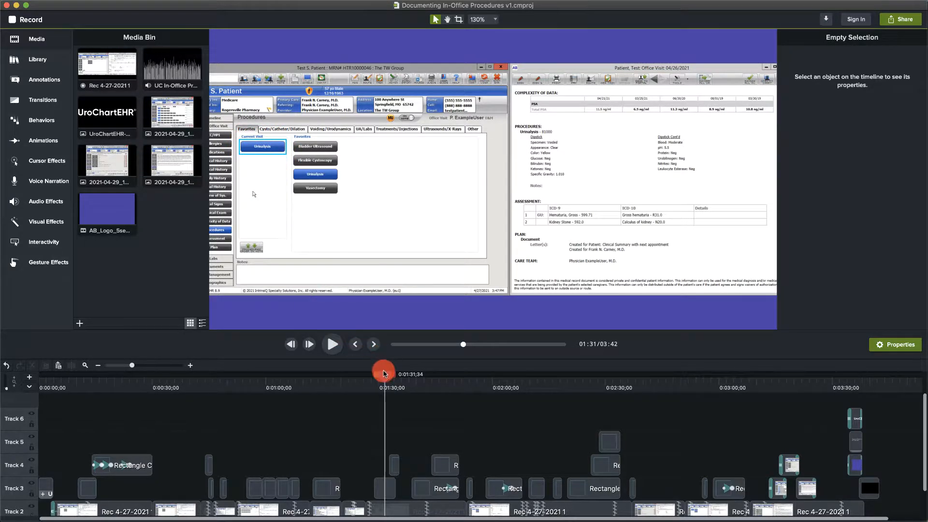
pyautogui.moveTo(385, 377); pyautogui.dragTo(221, 394)
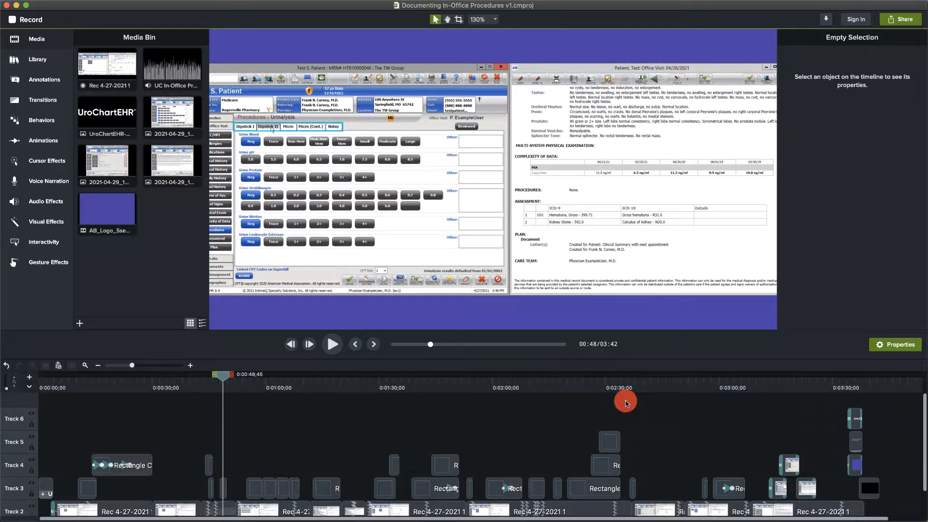
# - Add the Mouse Pointer asset from the Media Assets library to Track 6, spanning nearly the whole recording up to the end clips
pyautogui.click(41, 61)
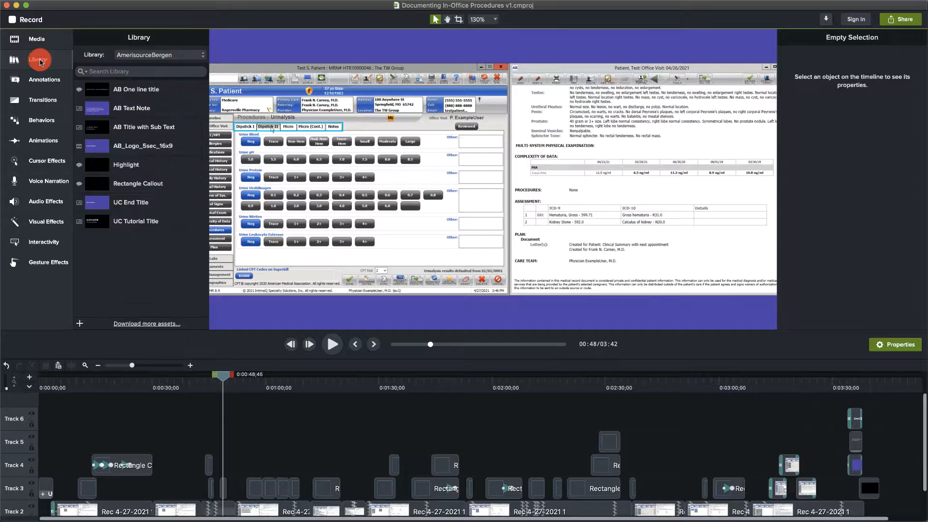
pyautogui.click(170, 54)
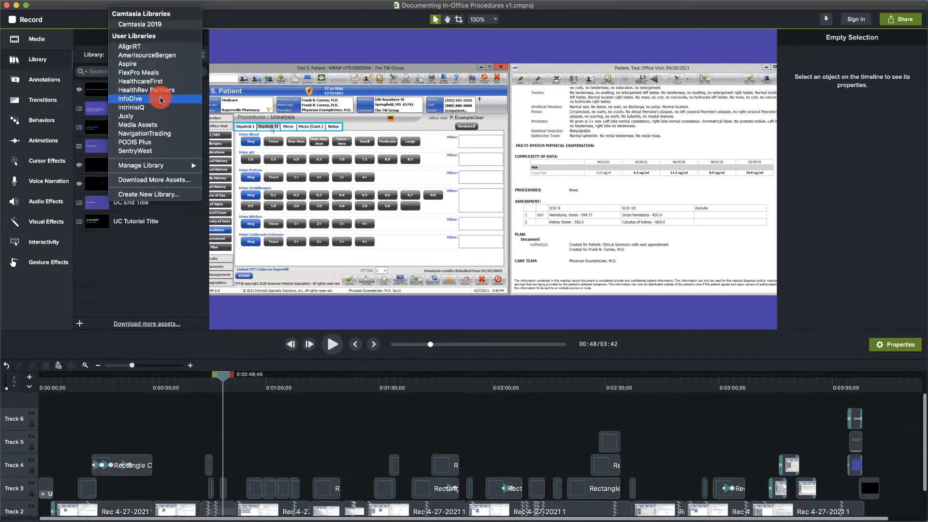
pyautogui.click(161, 126)
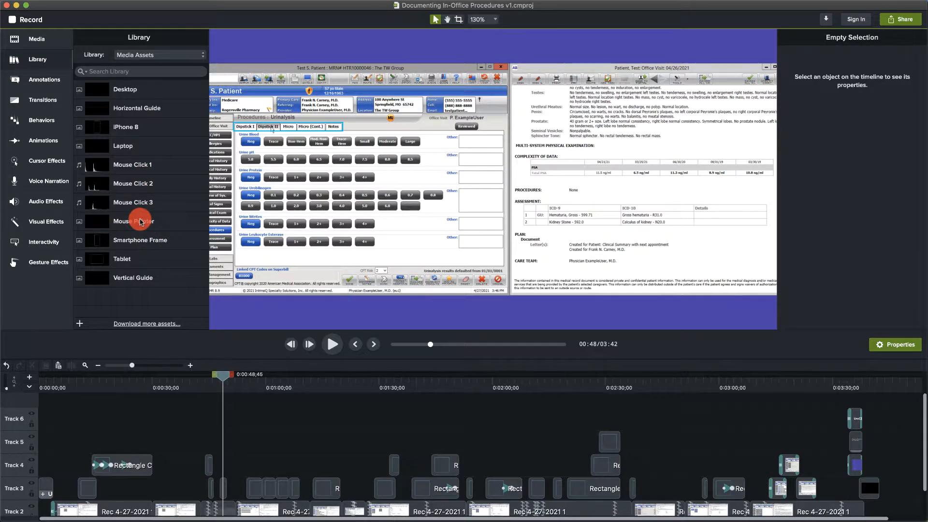
pyautogui.moveTo(140, 221); pyautogui.dragTo(836, 436)
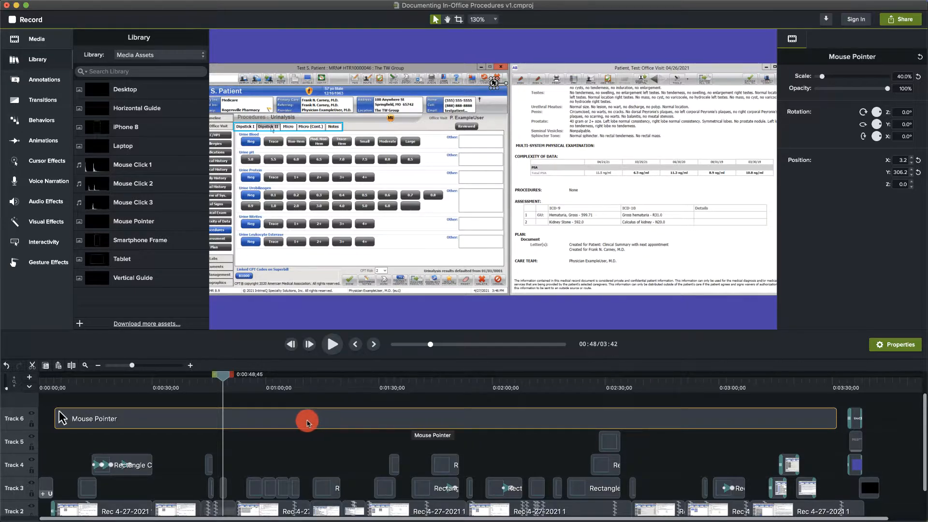
# - Set the scale of the Mouse Pointer clip to 20%
pyautogui.click(354, 397)
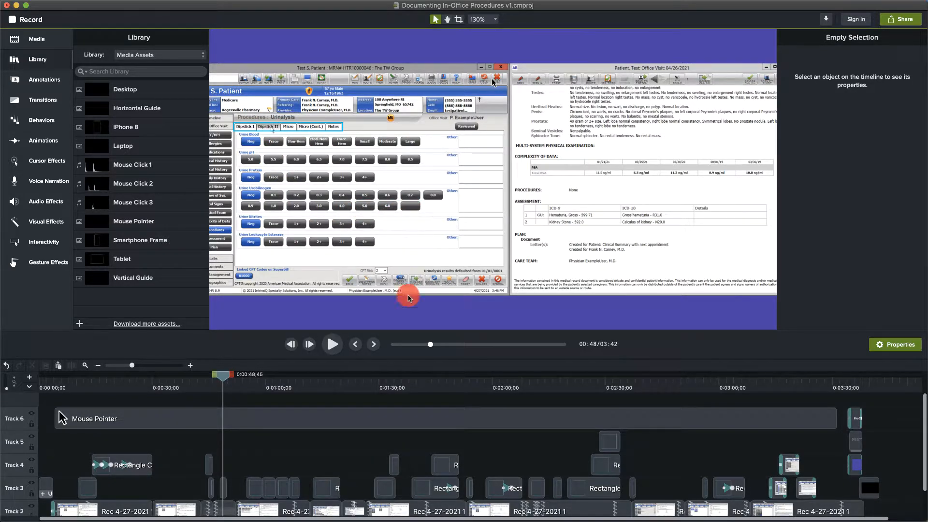
pyautogui.click(423, 416)
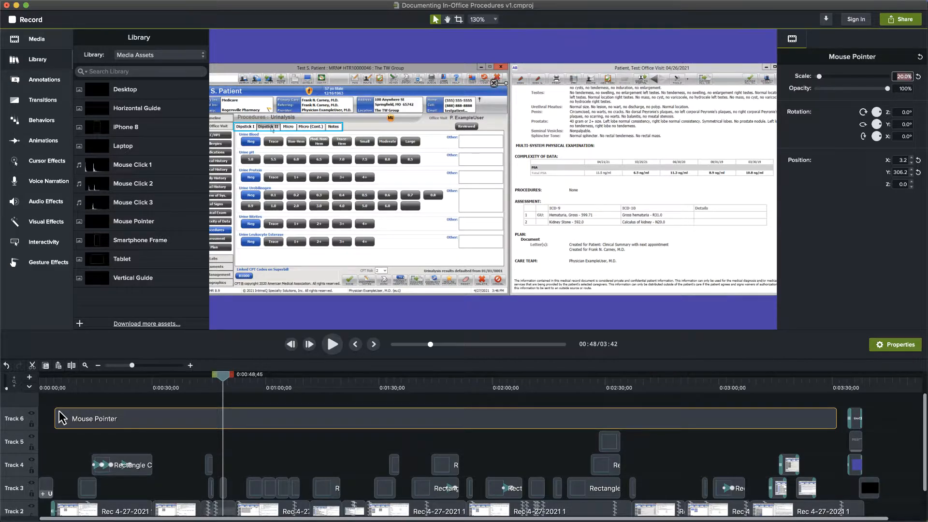
pyautogui.click(901, 75)
# - Place the mouse pointer image on the right end of the blue Procedures button, at about X -848, Y -168
pyautogui.scroll(5, 495, 125)
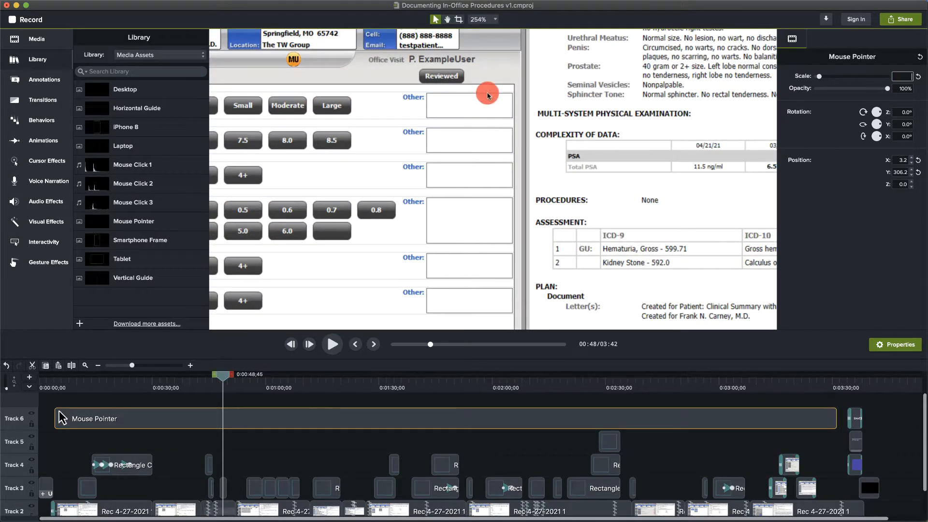
pyautogui.press('super+equal')
pyautogui.press('super+equal')
pyautogui.moveTo(410, 176); pyautogui.dragTo(629, 301)
pyautogui.moveTo(558, 228); pyautogui.dragTo(610, 221)
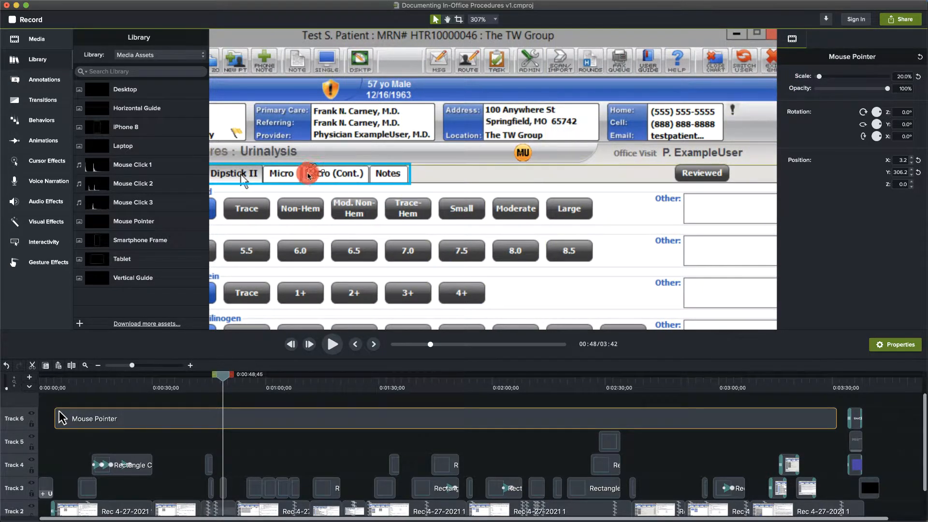
pyautogui.moveTo(290, 214); pyautogui.dragTo(525, 119)
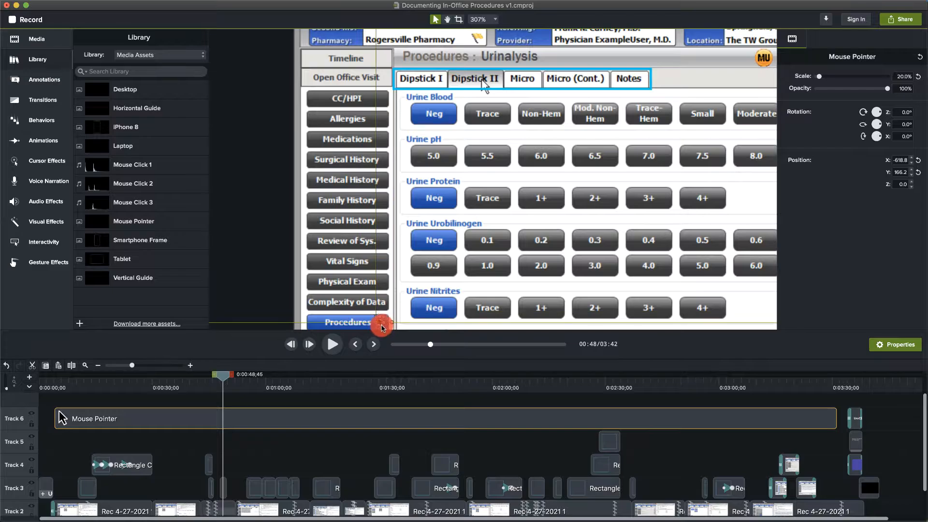
pyautogui.moveTo(379, 321); pyautogui.dragTo(424, 241)
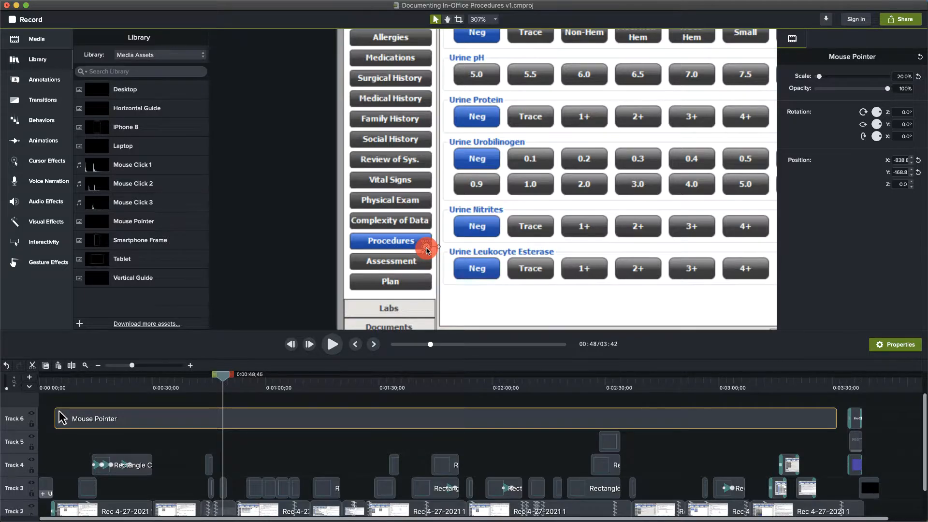
pyautogui.moveTo(427, 248)
pyautogui.mouseDown()
pyautogui.moveTo(443, 247)
pyautogui.moveTo(445, 232)
pyautogui.moveTo(448, 240)
pyautogui.moveTo(423, 247)
pyautogui.mouseUp()
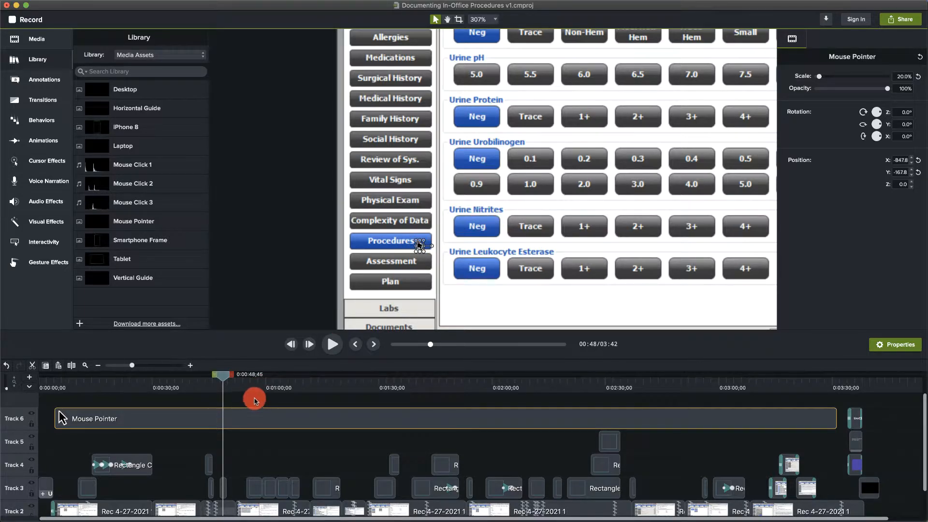
# - Trim the start of the Mouse Pointer clip to 0:00:10;23, aligned with the first Rectangle Callout on Track 3
pyautogui.moveTo(220, 377); pyautogui.dragTo(59, 378)
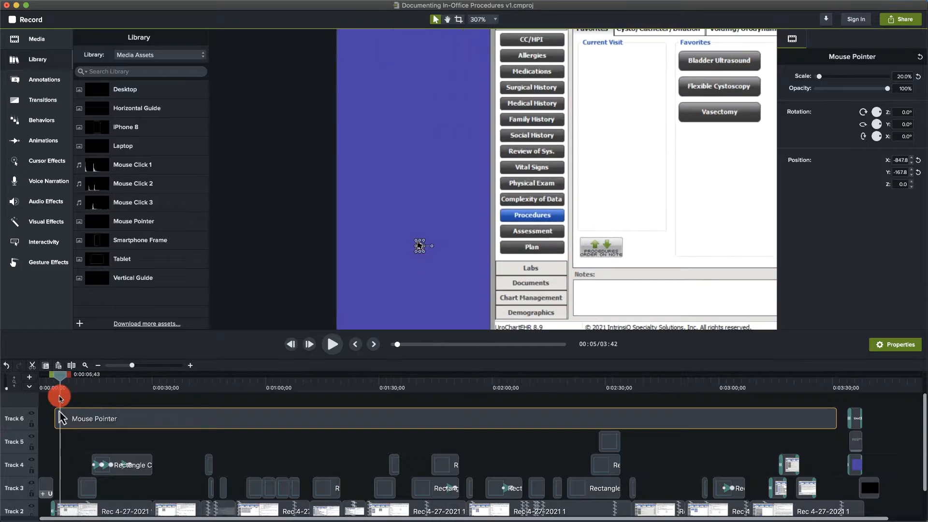
pyautogui.click(383, 307)
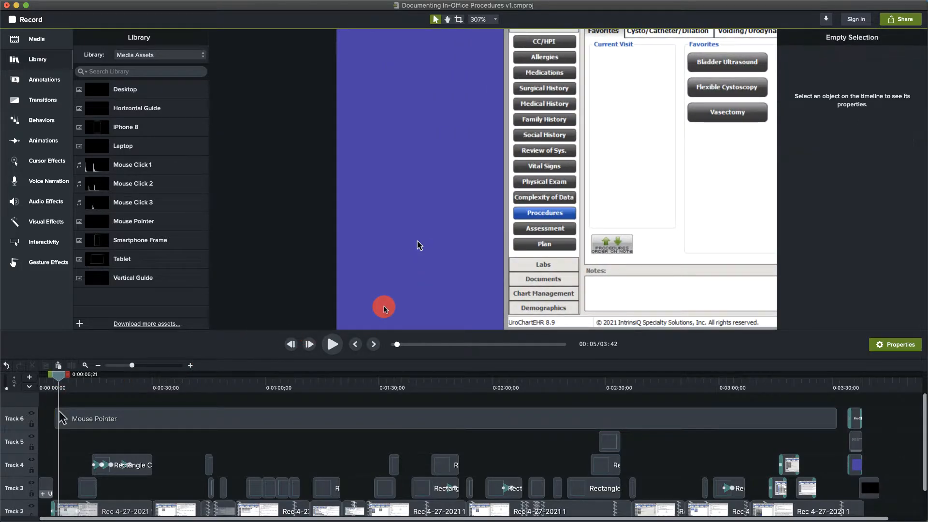
pyautogui.press('super+1')
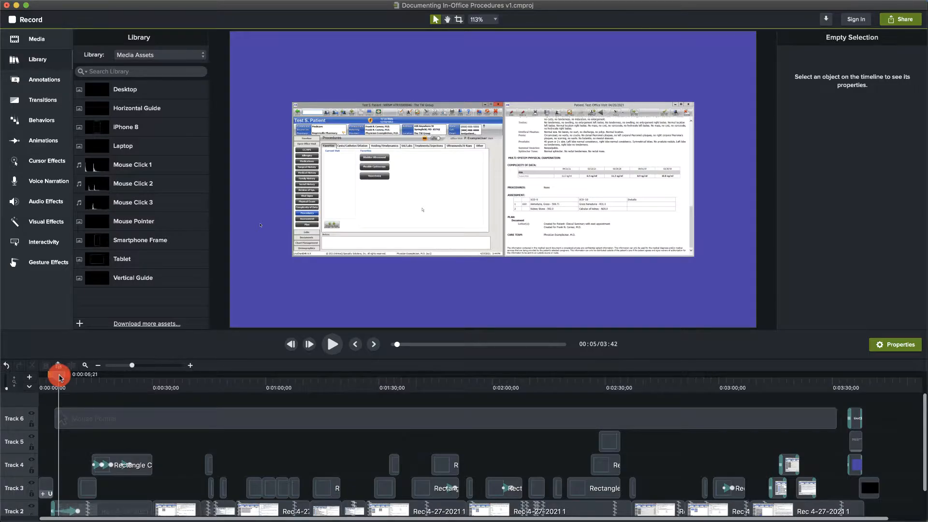
pyautogui.moveTo(60, 378); pyautogui.dragTo(83, 378)
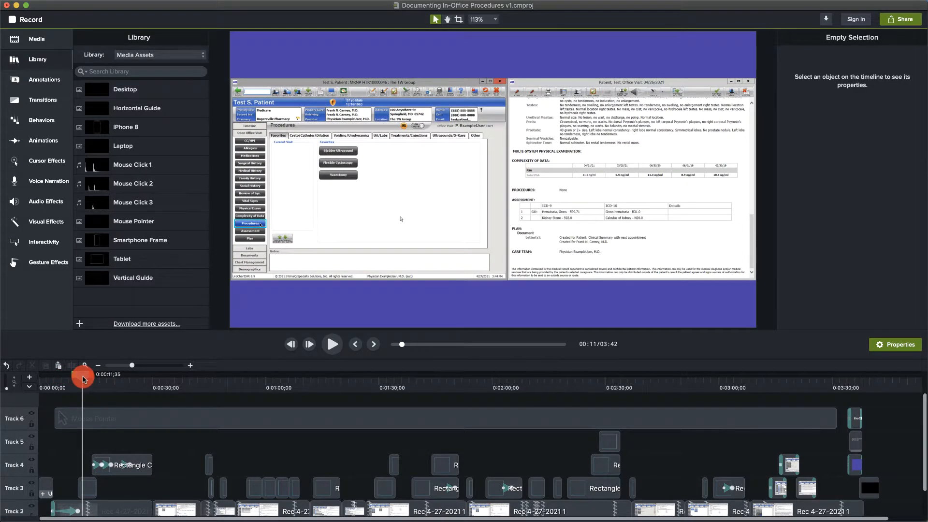
pyautogui.scroll(5, 89, 426)
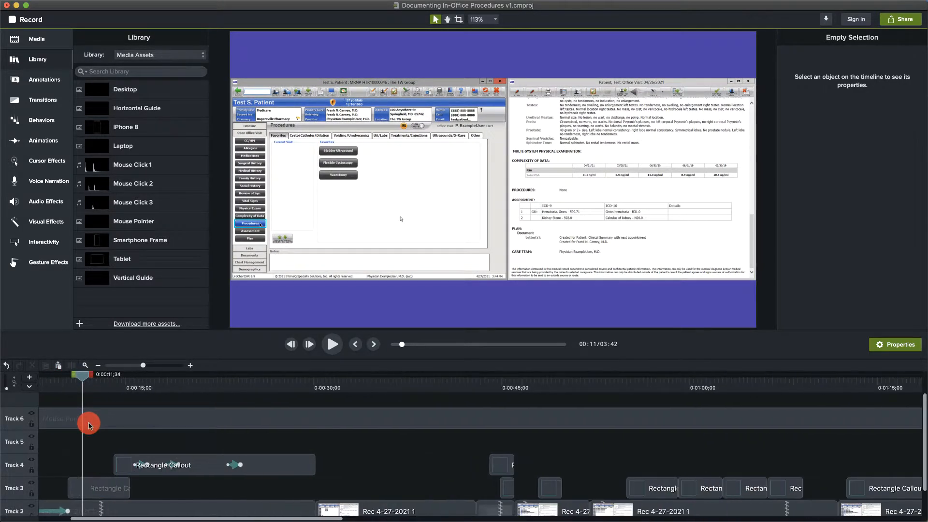
pyautogui.hscroll(-5, 92, 421)
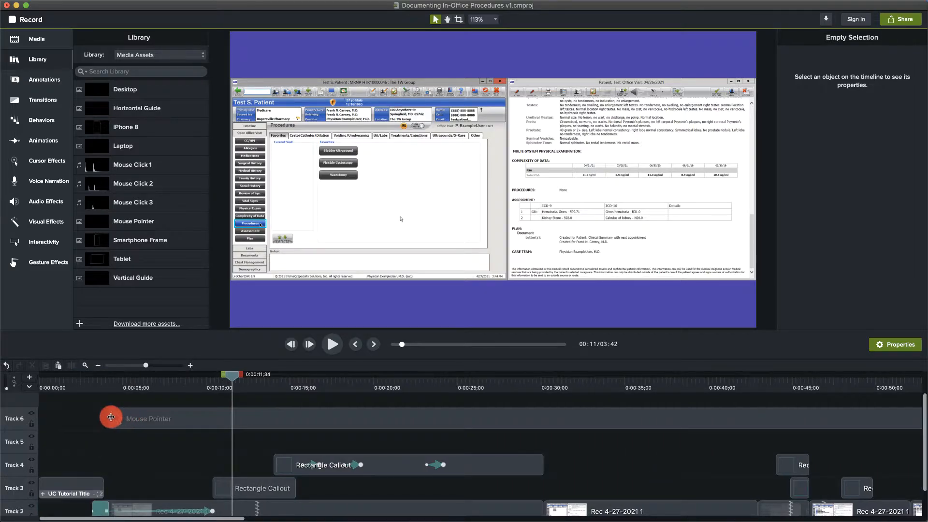
pyautogui.moveTo(111, 416); pyautogui.dragTo(218, 416)
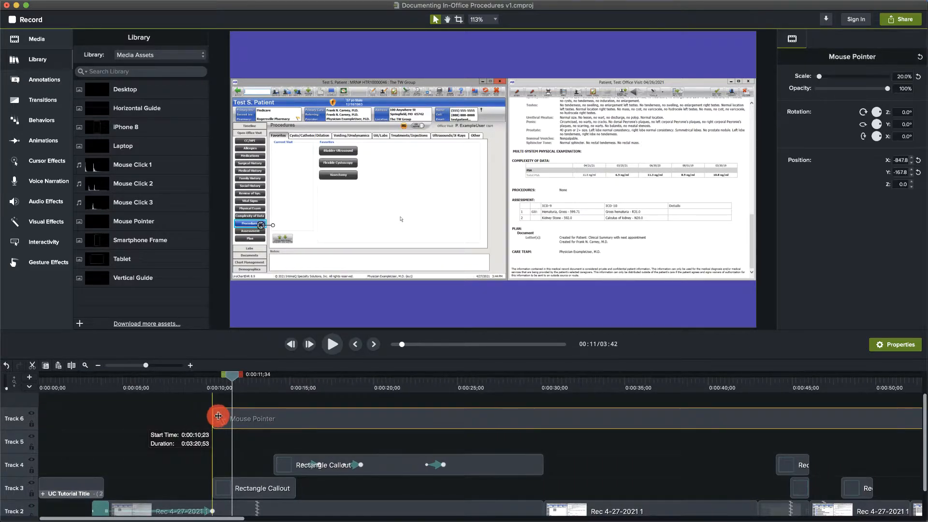
# - Apply a Fade transition to the start of the Mouse Pointer clip
pyautogui.click(48, 99)
pyautogui.moveTo(170, 184); pyautogui.dragTo(221, 416)
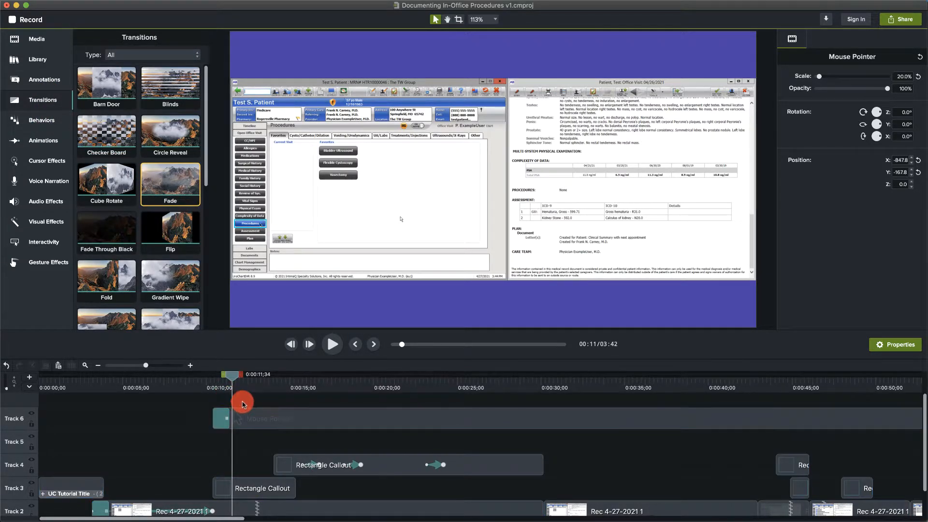
pyautogui.moveTo(232, 374)
pyautogui.mouseDown()
pyautogui.moveTo(209, 377)
pyautogui.moveTo(231, 375)
pyautogui.mouseUp()
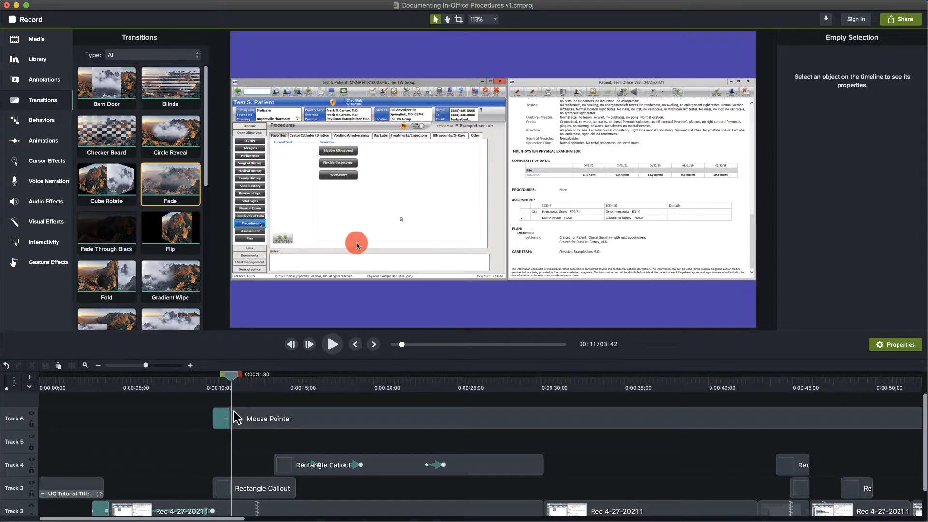
# - Animate the mouse pointer from the Procedures button to the Cysto/Catheter/Dilation tab, ending the movement at 0:00:30;51, at about X -653, Y 149
pyautogui.scroll(5, 294, 207)
pyautogui.scroll(1, 293, 206)
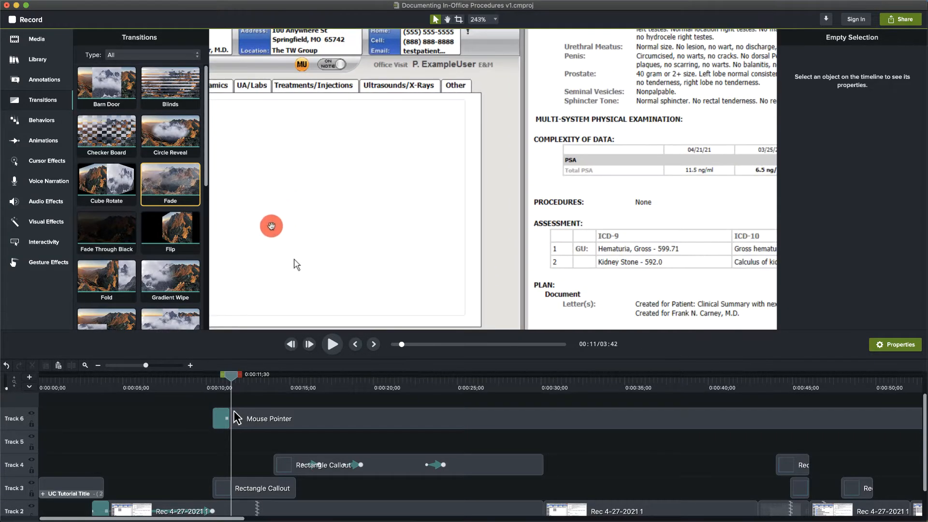
pyautogui.moveTo(258, 232); pyautogui.dragTo(538, 220)
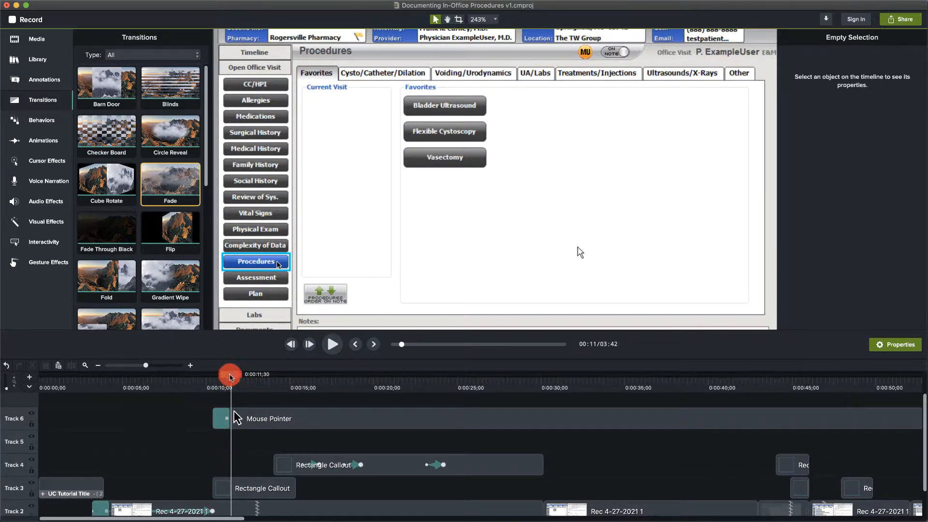
pyautogui.moveTo(224, 382); pyautogui.dragTo(238, 381)
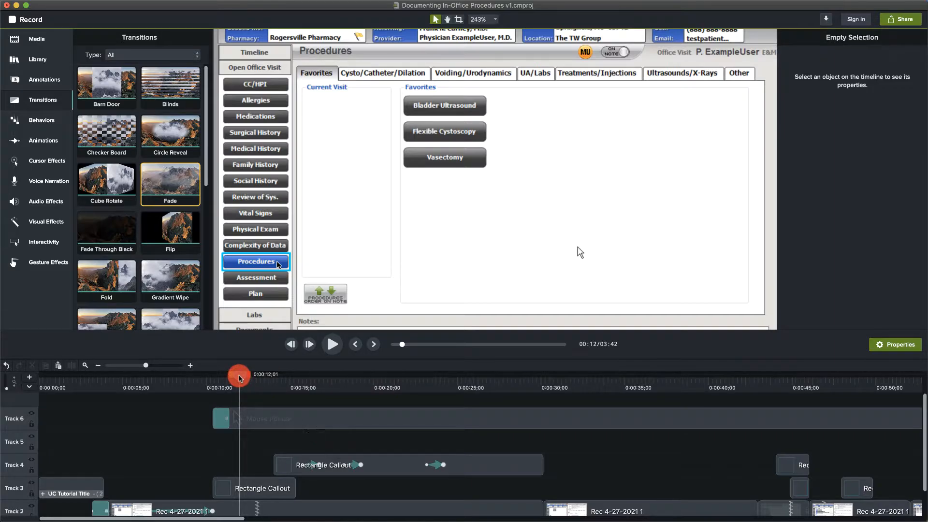
pyautogui.moveTo(240, 378); pyautogui.dragTo(556, 381)
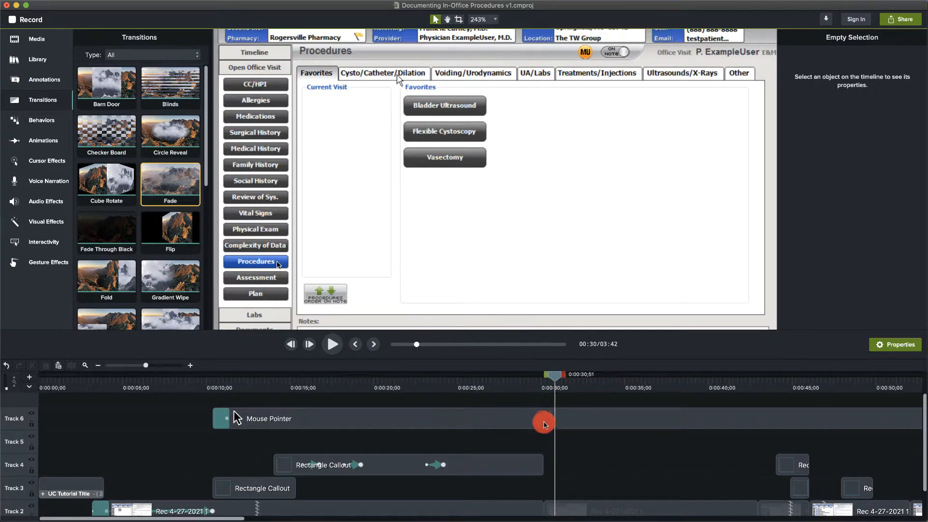
pyautogui.click(547, 422)
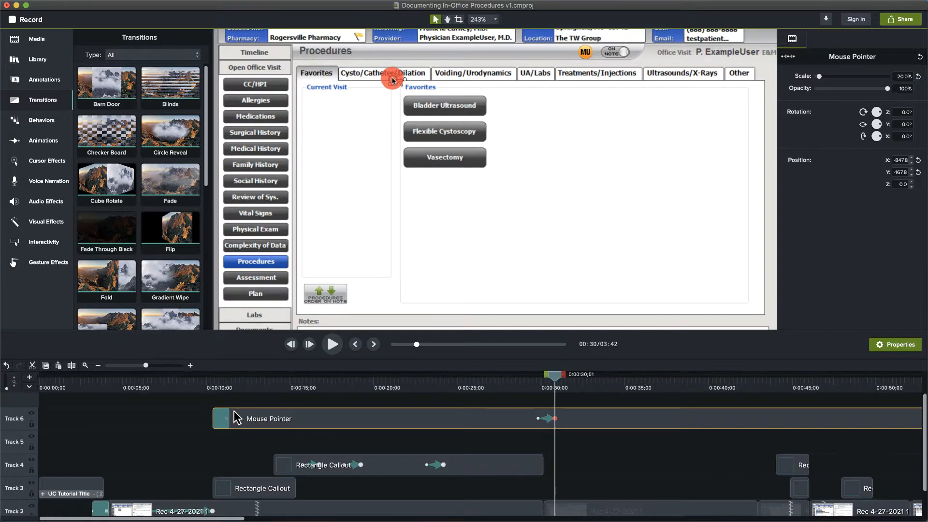
pyautogui.click(533, 384)
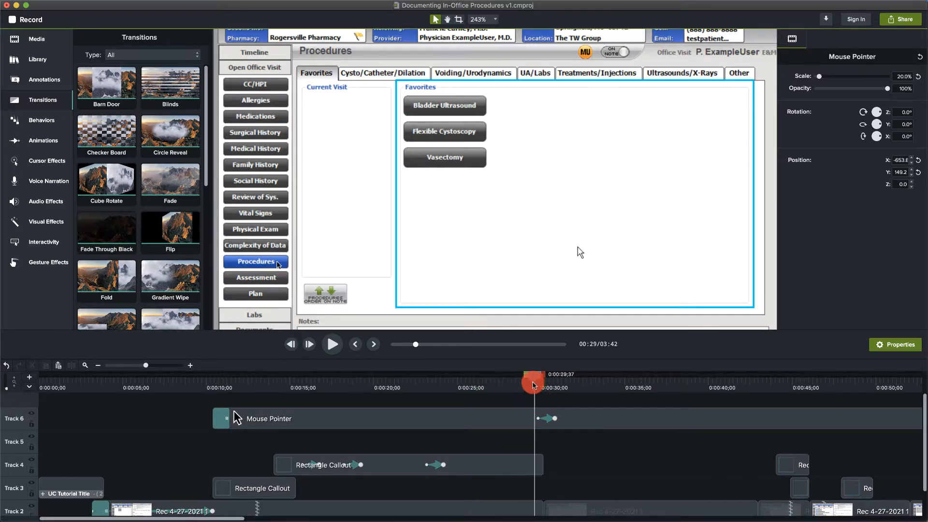
pyautogui.moveTo(533, 384)
pyautogui.mouseDown()
pyautogui.moveTo(545, 387)
pyautogui.moveTo(537, 382)
pyautogui.mouseUp()
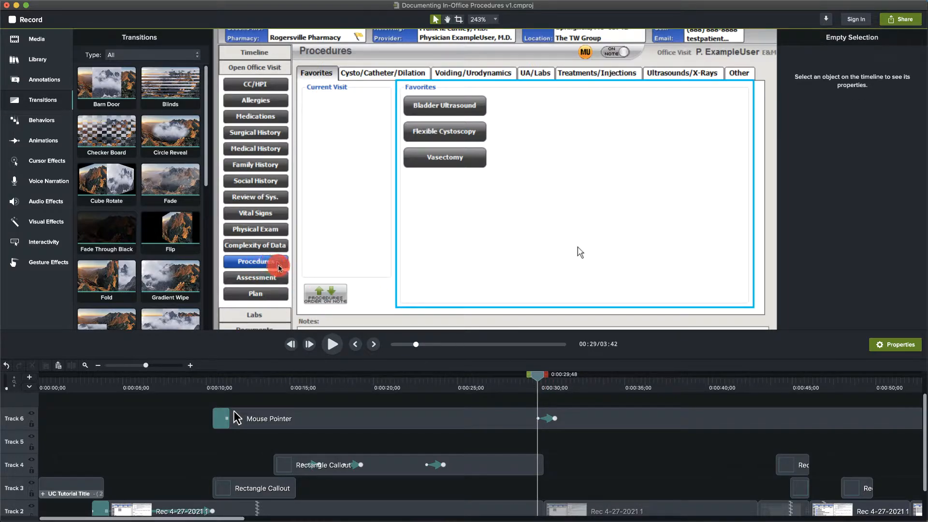
# - Animate the mouse pointer to the Voiding/Urodynamics tab, about X -520, Y 146, and reposition it on the Cysto/Catheter/Dilation tab at 0:00:30;58
pyautogui.moveTo(535, 375); pyautogui.dragTo(572, 384)
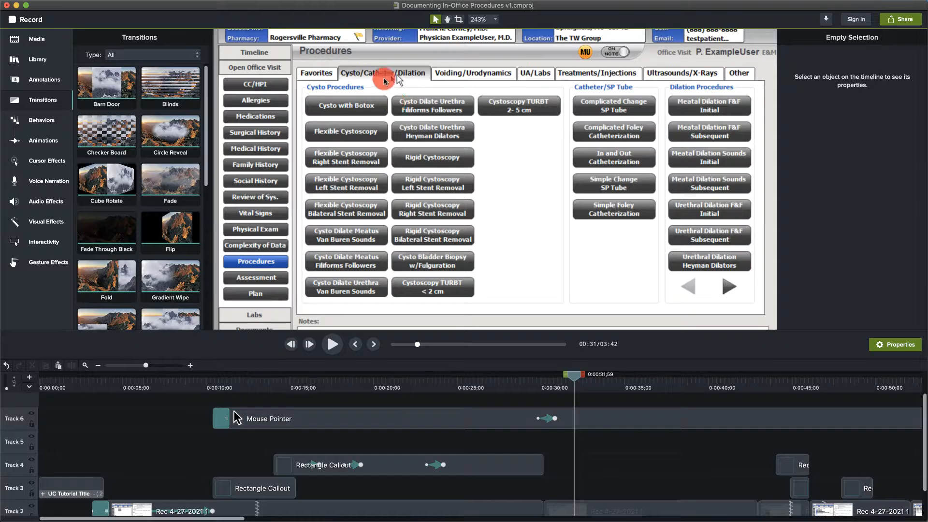
pyautogui.click(579, 424)
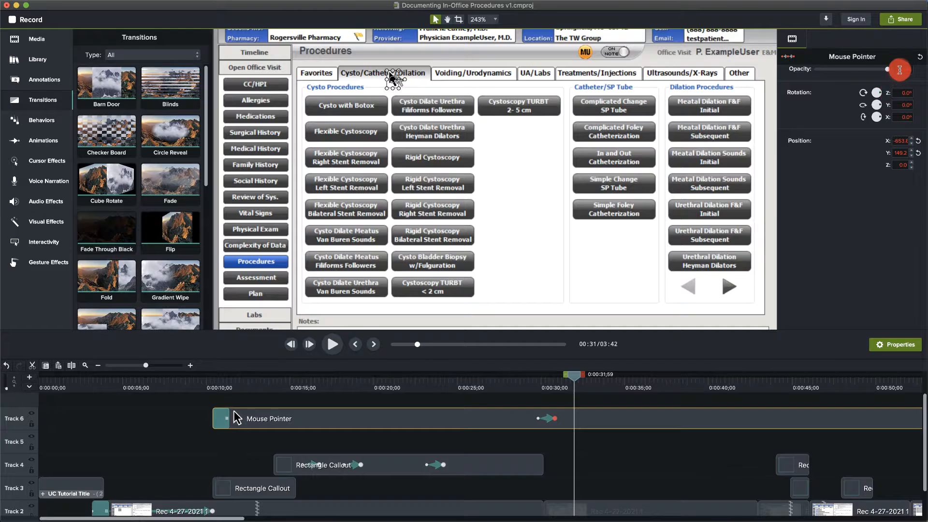
pyautogui.scroll(2, 899, 71)
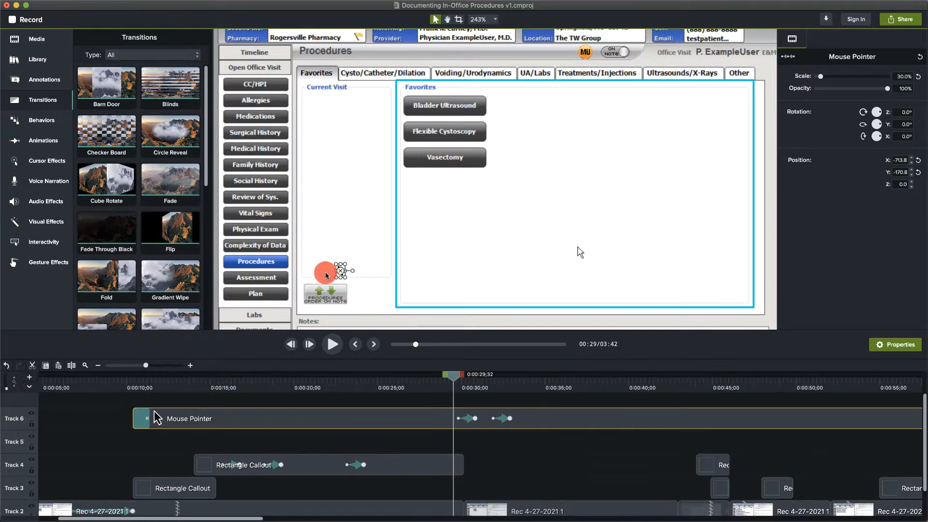
pyautogui.moveTo(454, 376); pyautogui.dragTo(478, 376)
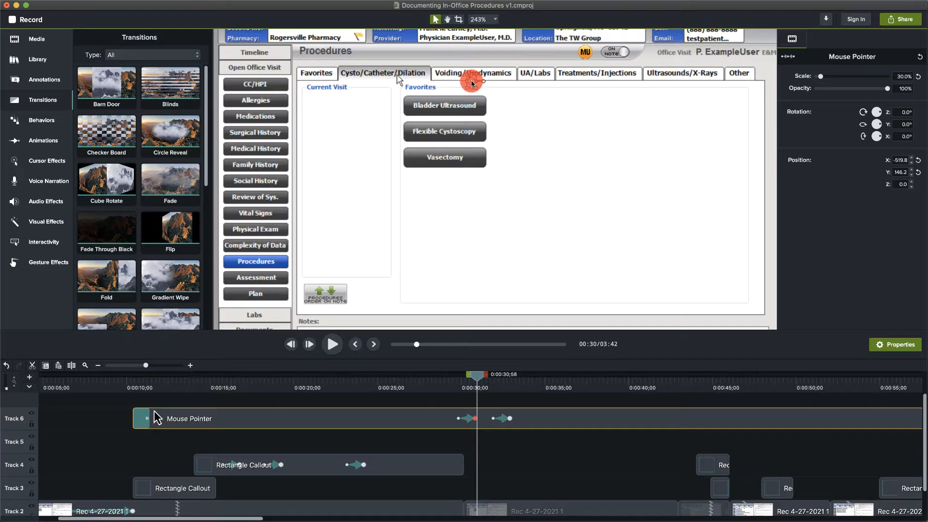
pyautogui.moveTo(471, 82); pyautogui.dragTo(381, 80)
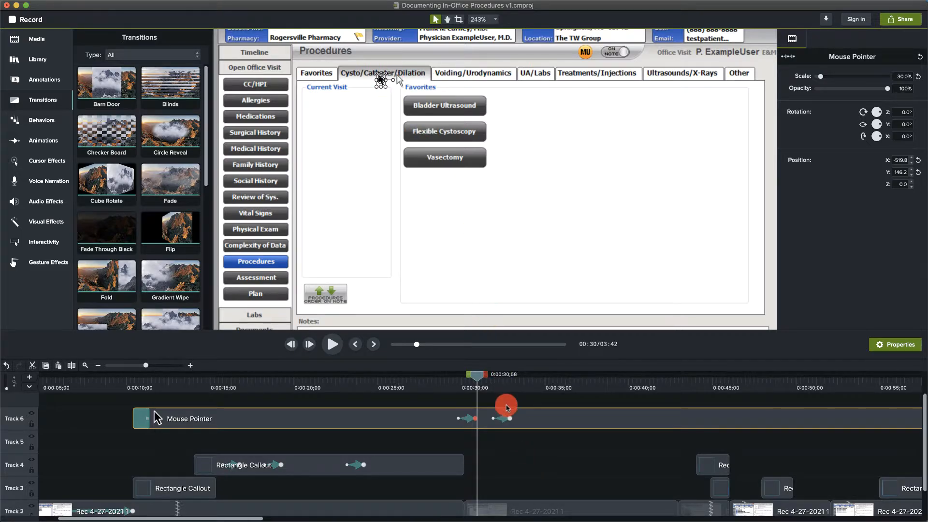
# - Animate the mouse pointer to the UA/Labs tab at 0:00:35;13 and on to the Treatments/Injections tab at 0:00:36;42
pyautogui.moveTo(477, 379); pyautogui.dragTo(550, 384)
pyautogui.click(544, 417)
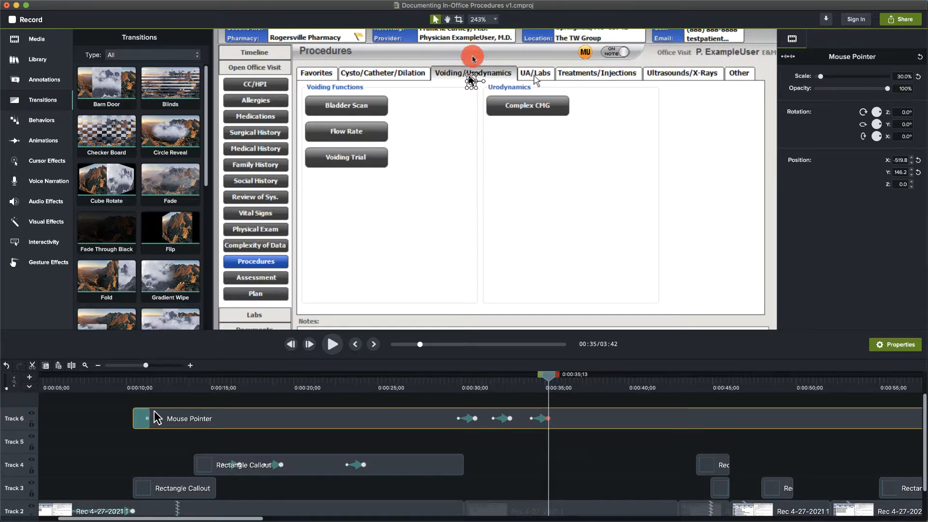
pyautogui.moveTo(478, 82); pyautogui.dragTo(540, 79)
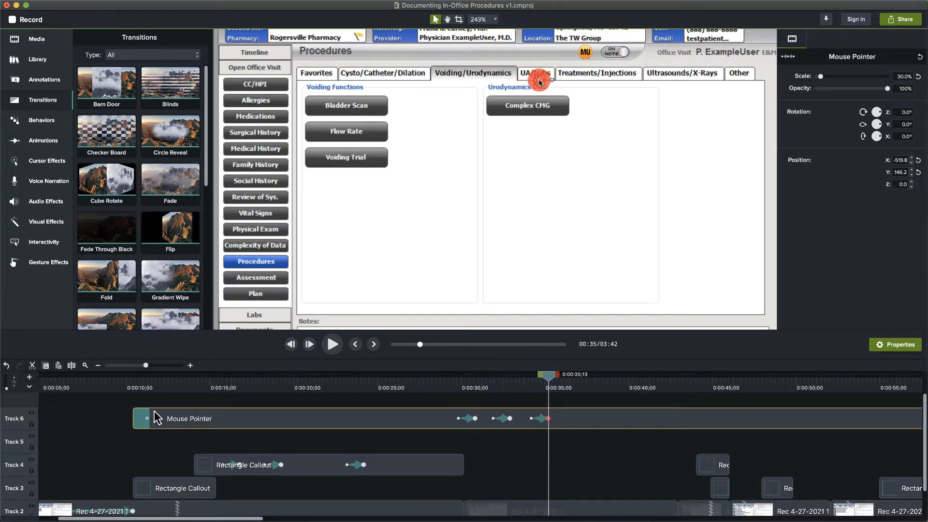
pyautogui.moveTo(548, 375); pyautogui.dragTo(573, 380)
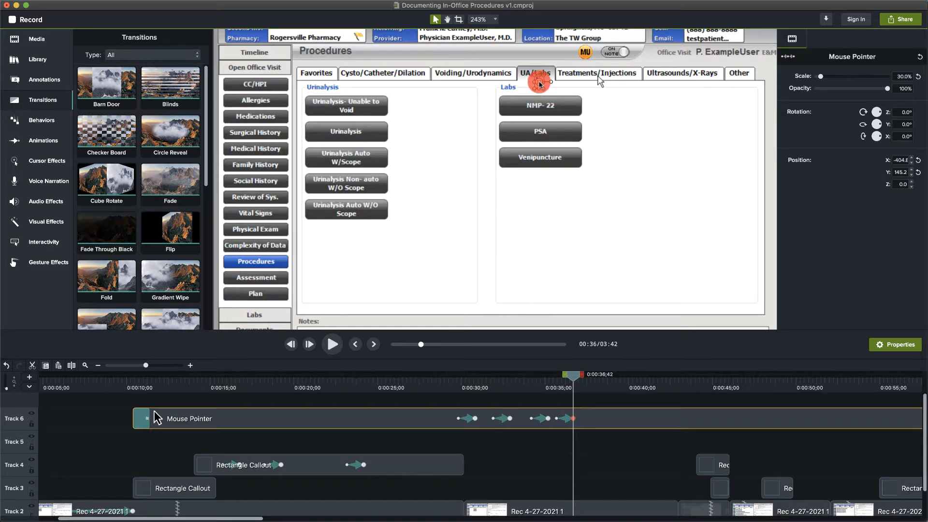
pyautogui.moveTo(539, 82); pyautogui.dragTo(592, 82)
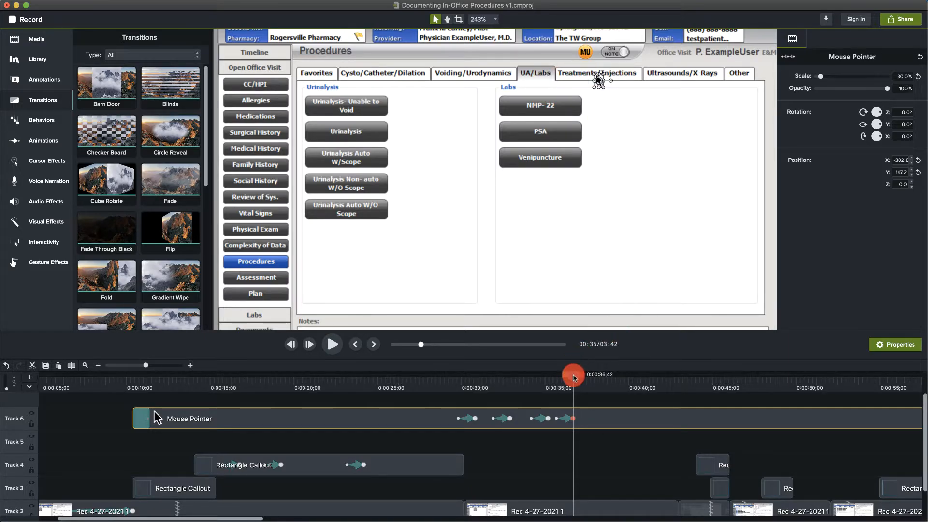
# - Animate the mouse pointer to the Ultrasounds/X-Rays tab at 0:00:38;56 and on to the Other tab, about X -58, Y 149
pyautogui.moveTo(574, 378); pyautogui.dragTo(611, 383)
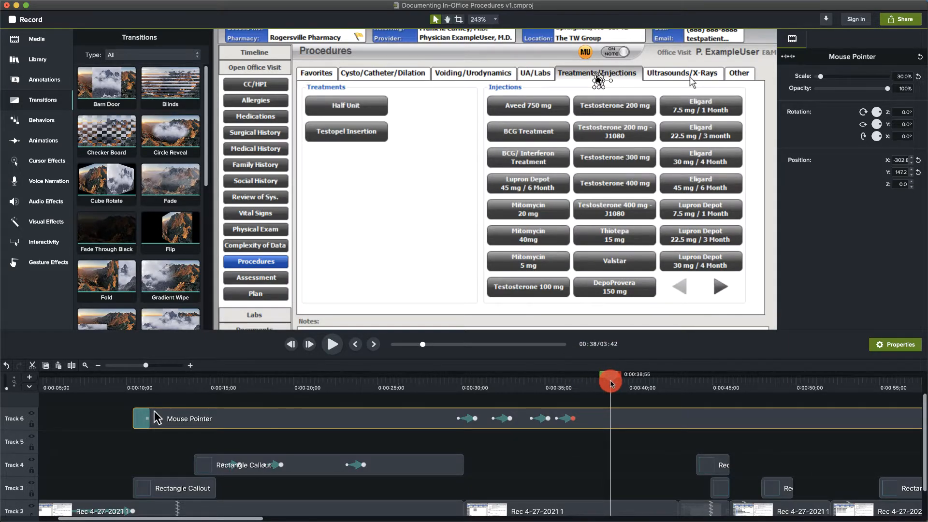
pyautogui.click(602, 418)
pyautogui.hotkey('shift', 'a')
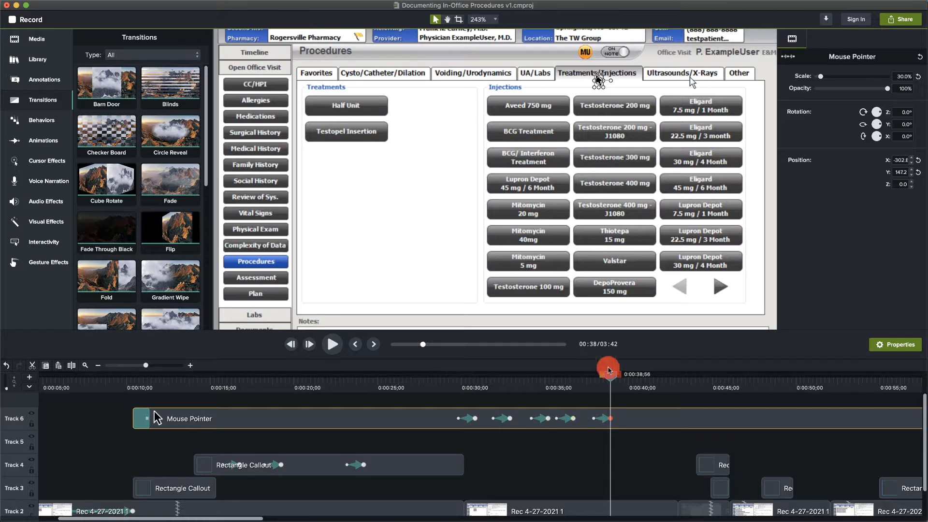
pyautogui.moveTo(599, 81); pyautogui.dragTo(685, 81)
pyautogui.moveTo(608, 377); pyautogui.dragTo(640, 381)
pyautogui.hotkey('shift', 'a')
pyautogui.moveTo(684, 81); pyautogui.dragTo(743, 79)
# - Animate the mouse pointer back to the UA/Labs tab at 0:00:44;16 and on to the Urinalysis button, about X -735, Y 46
pyautogui.moveTo(641, 377); pyautogui.dragTo(698, 389)
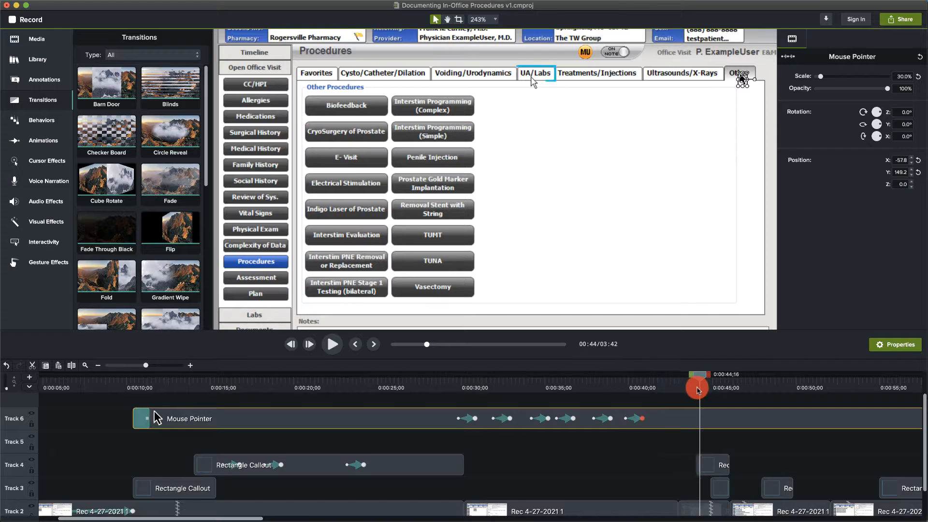
pyautogui.moveTo(743, 79); pyautogui.dragTo(534, 79)
pyautogui.moveTo(700, 382); pyautogui.dragTo(727, 381)
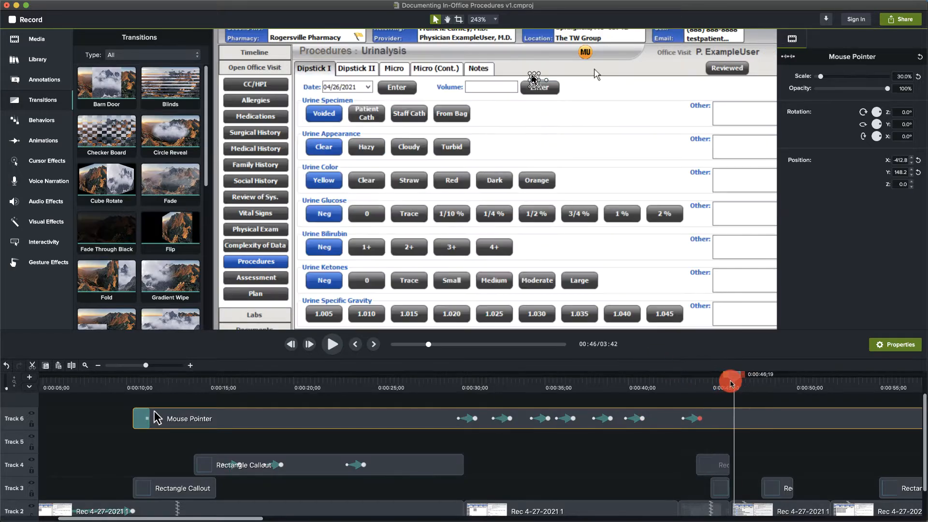
pyautogui.moveTo(534, 79); pyautogui.dragTo(340, 142)
# - Play back the mouse pointer's movements from about 0:00:29 to 0:00:46;34
pyautogui.click(453, 381)
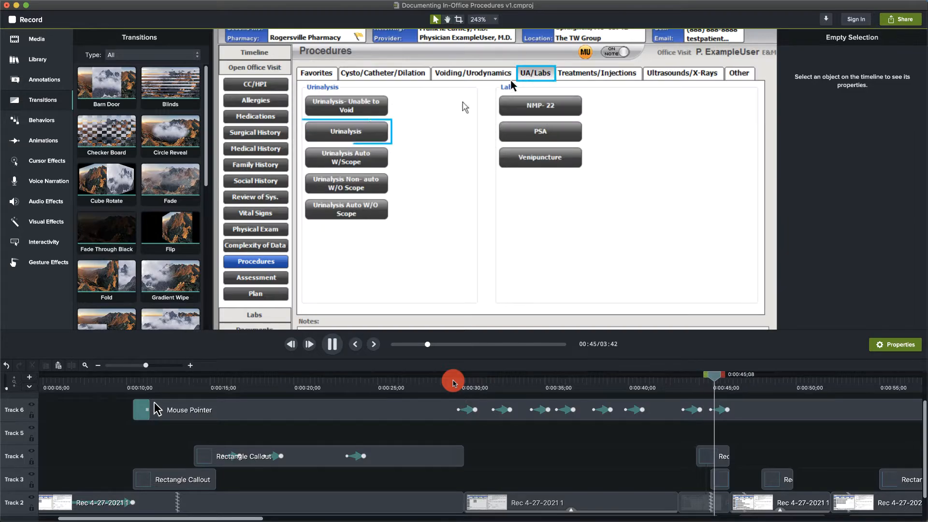
pyautogui.press('space')
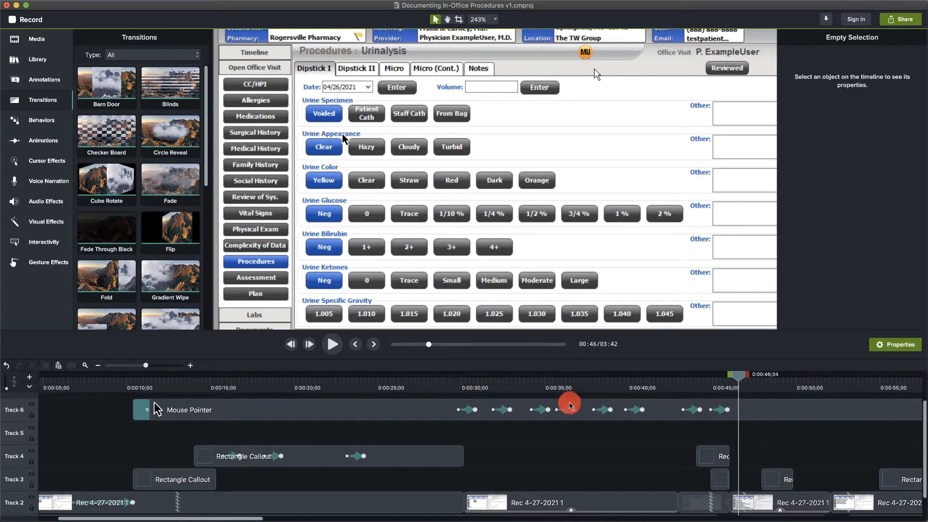
# - Animate the mouse pointer through the Dipstick II, Micro and Micro (Cont.) tabs of the Urinalysis screen, in step with the recorded cursor
pyautogui.click(720, 411)
pyautogui.hscroll(4, 683, 445)
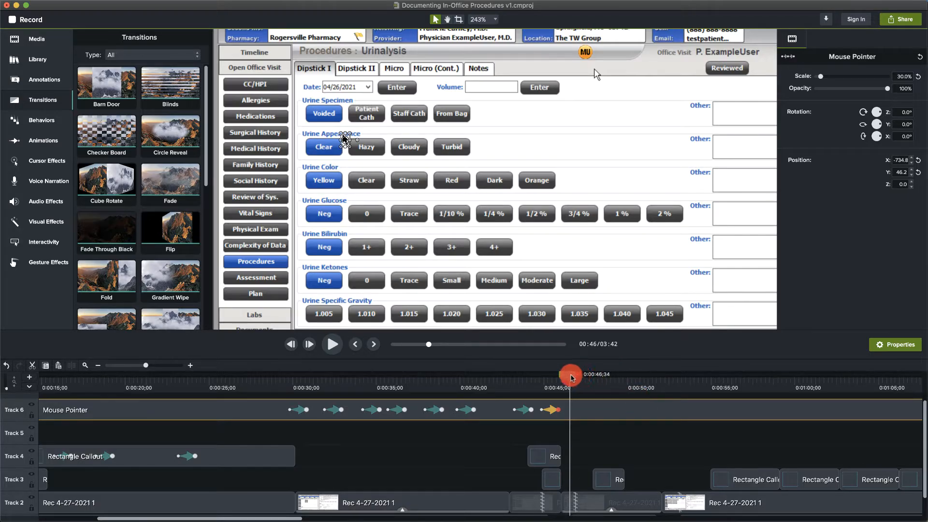
pyautogui.moveTo(571, 377); pyautogui.dragTo(593, 377)
pyautogui.hotkey('shift', 'a')
pyautogui.moveTo(343, 140); pyautogui.dragTo(358, 76)
pyautogui.moveTo(594, 377); pyautogui.dragTo(655, 377)
pyautogui.hotkey('shift', 'a')
pyautogui.moveTo(396, 75); pyautogui.dragTo(438, 76)
# - Animate the mouse pointer from the Dipstick I tab to the blue-outlined favorites button at 0:01:13;03
pyautogui.moveTo(697, 377); pyautogui.dragTo(849, 435)
pyautogui.hotkey('shift', 'a')
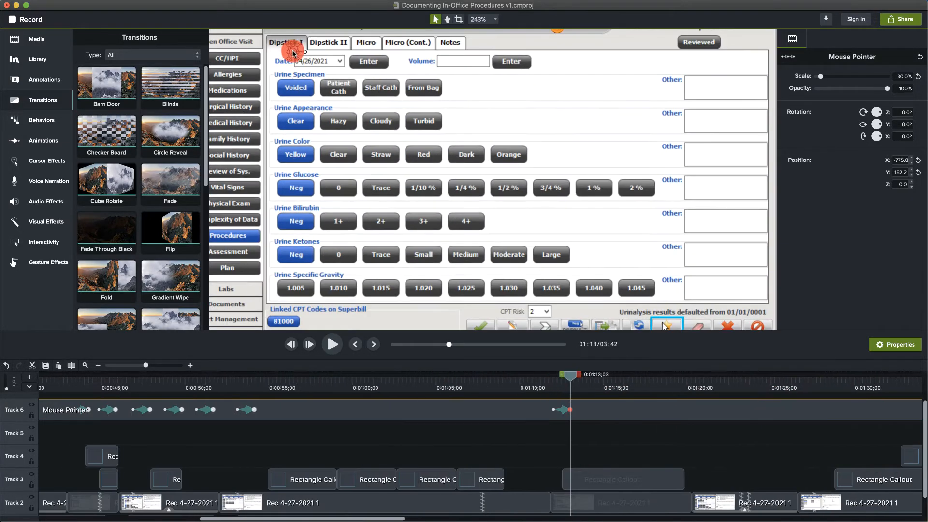
pyautogui.moveTo(293, 53); pyautogui.dragTo(664, 326)
# - Animate the mouse pointer across the urinalysis selections, from Straw to the 1.010 specific gravity button at 0:01:23;13, about X -692, Y -261
pyautogui.moveTo(571, 378); pyautogui.dragTo(746, 379)
pyautogui.hotkey('shift', 'a')
pyautogui.hotkey('shift', 'a')
pyautogui.hotkey('shift', 'a')
pyautogui.moveTo(436, 163); pyautogui.dragTo(403, 274)
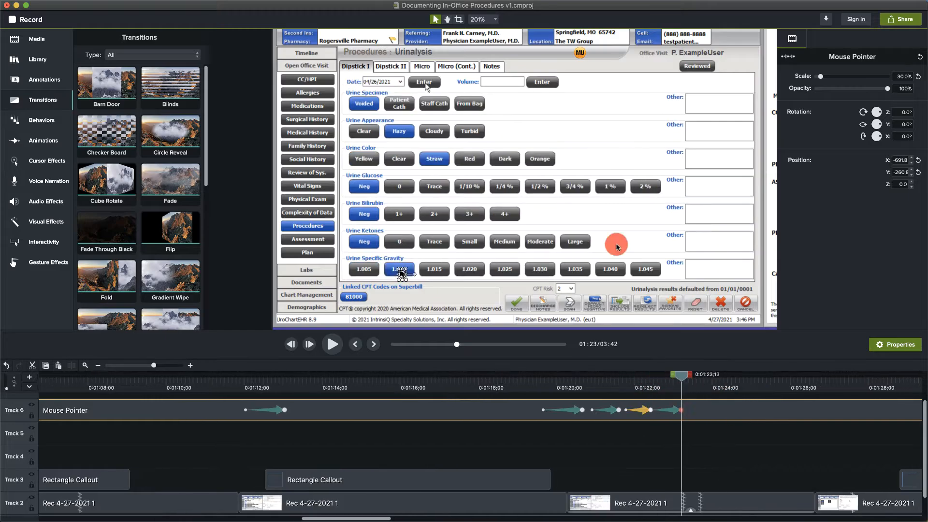
# - Animate the mouse pointer from the 1.010 button to the Dipstick II tab, and from the Done button to the Favorites tab
pyautogui.moveTo(681, 376); pyautogui.dragTo(723, 378)
pyautogui.hotkey('shift', 'a')
pyautogui.moveTo(402, 274); pyautogui.dragTo(396, 71)
pyautogui.moveTo(723, 378); pyautogui.dragTo(757, 377)
pyautogui.hotkey('shift', 'a')
pyautogui.hotkey('shift', 'a')
pyautogui.moveTo(520, 309); pyautogui.dragTo(363, 77)
# - Animate the mouse pointer from the Favorites tab to the Flexible Cystoscopy button, and slightly downward along the form's first button column
pyautogui.moveTo(418, 376)
pyautogui.mouseDown()
pyautogui.moveTo(829, 425)
pyautogui.moveTo(446, 379)
pyautogui.mouseUp()
pyautogui.hotkey('shift', 'a')
pyautogui.moveTo(363, 76); pyautogui.dragTo(463, 124)
pyautogui.moveTo(446, 380); pyautogui.dragTo(602, 397)
pyautogui.hscroll(10, 603, 398)
pyautogui.moveTo(379, 99); pyautogui.dragTo(382, 138)
# - Animate the mouse pointer to the favorites button in the form's lower button row and from there to the Done button
pyautogui.hotkey('shift', 'a')
pyautogui.moveTo(609, 378); pyautogui.dragTo(723, 381)
pyautogui.hotkey('shift', 'a')
pyautogui.moveTo(382, 138); pyautogui.dragTo(669, 306)
pyautogui.moveTo(553, 379)
pyautogui.mouseDown()
pyautogui.moveTo(535, 389)
pyautogui.moveTo(645, 389)
pyautogui.mouseUp()
pyautogui.moveTo(669, 306); pyautogui.dragTo(536, 299)
pyautogui.hotkey('shift', 'a')
# - Animate the mouse pointer to its final position in the recording's lower button row, about X -353, Y -332
pyautogui.moveTo(516, 404)
pyautogui.mouseDown()
pyautogui.moveTo(603, 380)
pyautogui.moveTo(685, 377)
pyautogui.mouseUp()
pyautogui.hotkey('shift', 'a')
pyautogui.moveTo(540, 305)
pyautogui.mouseDown()
pyautogui.moveTo(456, 255)
pyautogui.moveTo(565, 306)
pyautogui.mouseUp()
pyautogui.hscroll(10, 748, 410)
pyautogui.hotkey('shift', 'a')
# - Trim the end of the Mouse Pointer clip to 0:03:14;09 and apply a Fade transition to that end
pyautogui.moveTo(154, 366); pyautogui.dragTo(132, 365)
pyautogui.click(559, 473)
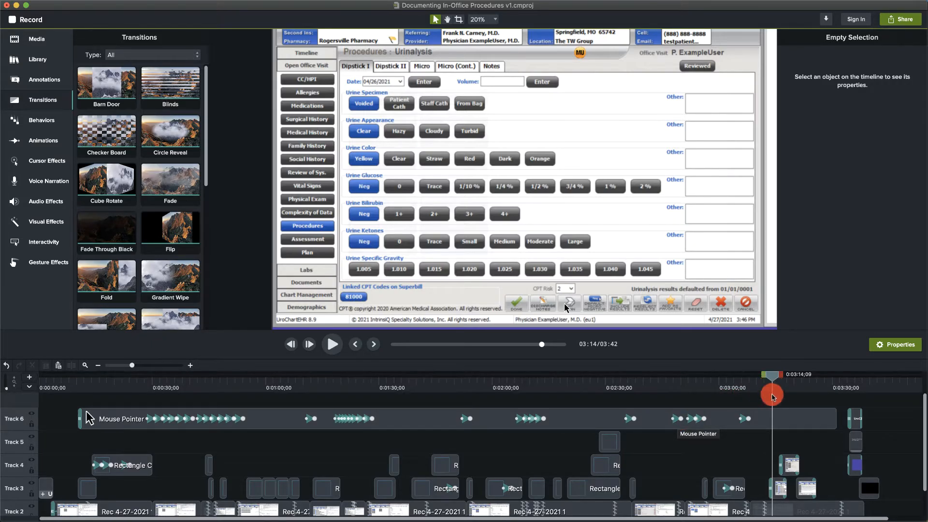
pyautogui.scroll(5, 773, 408)
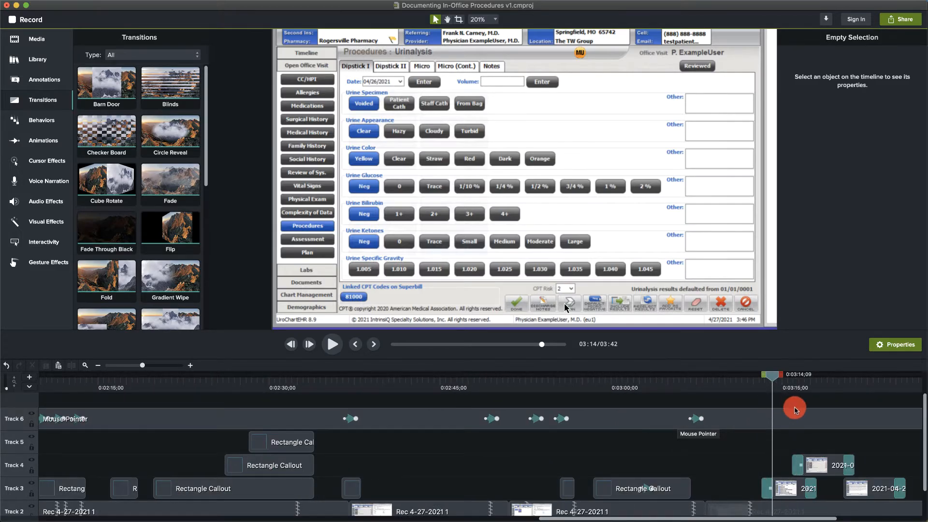
pyautogui.hscroll(2, 792, 406)
pyautogui.hscroll(5, 795, 408)
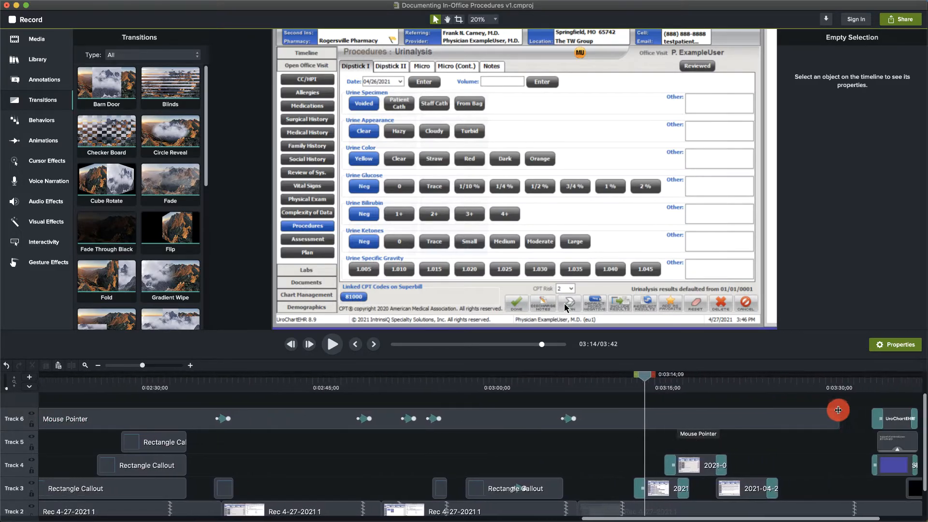
pyautogui.moveTo(733, 421); pyautogui.dragTo(639, 421)
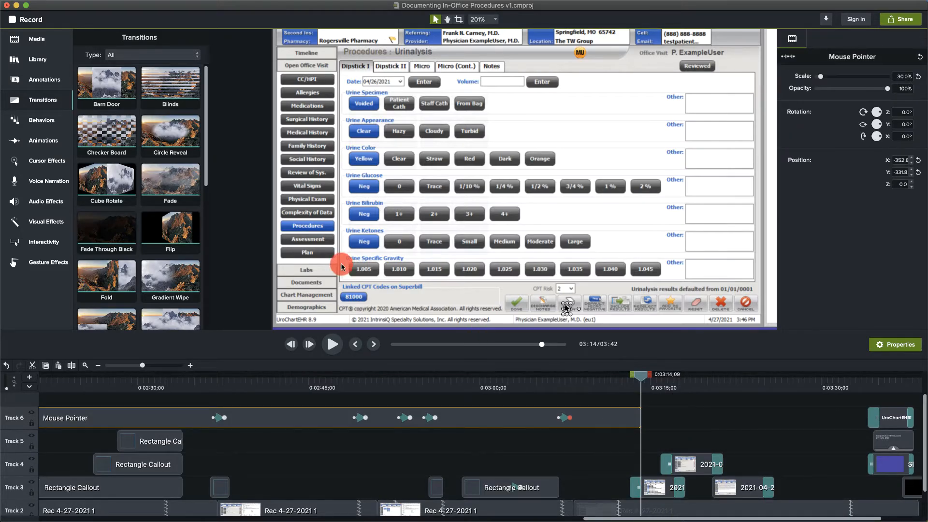
pyautogui.moveTo(174, 188); pyautogui.dragTo(631, 418)
pyautogui.click(618, 446)
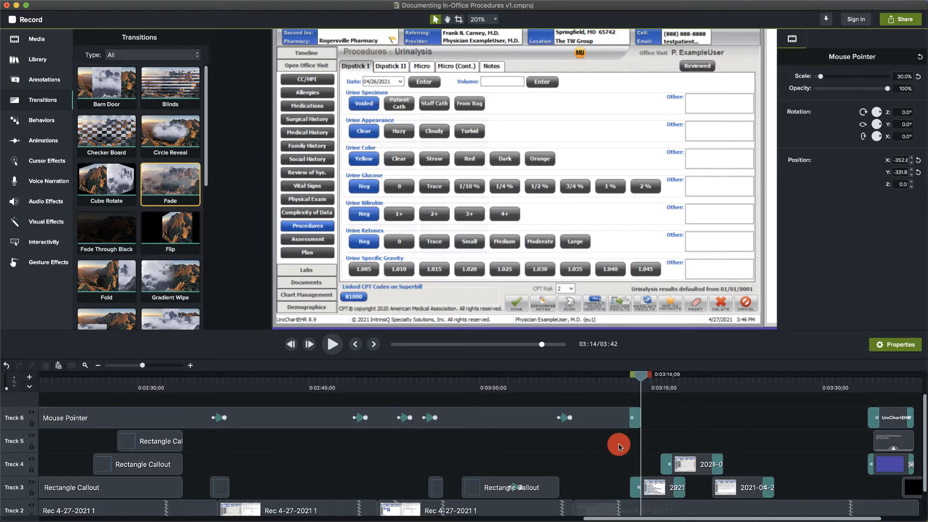
# - Fit the whole timeline in view and review the pointer against the recorded cursor from about 0:00:28 to 0:01:27;59
pyautogui.click(83, 365)
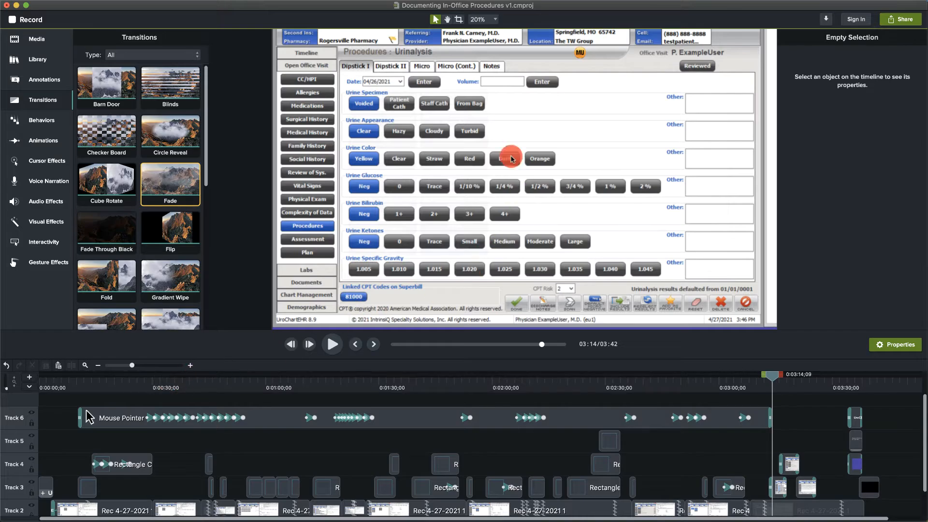
pyautogui.click(147, 389)
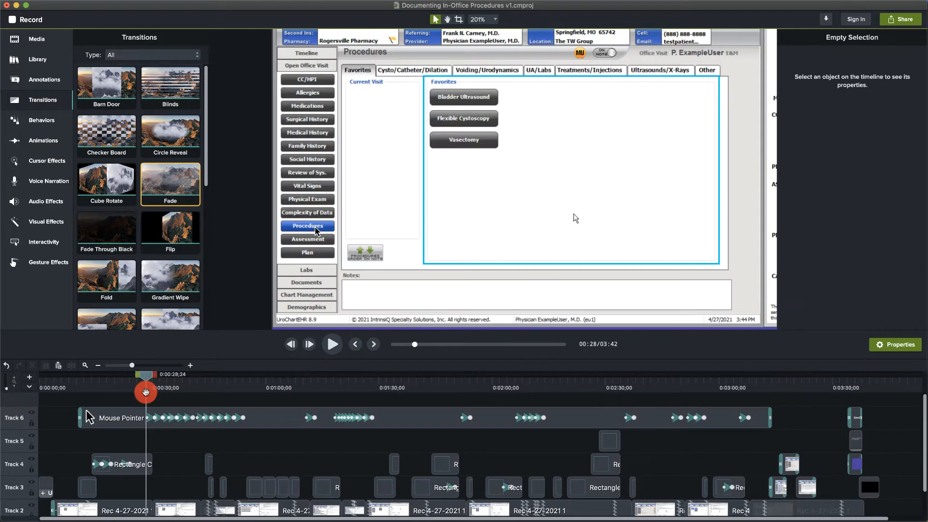
pyautogui.moveTo(148, 392); pyautogui.dragTo(372, 431)
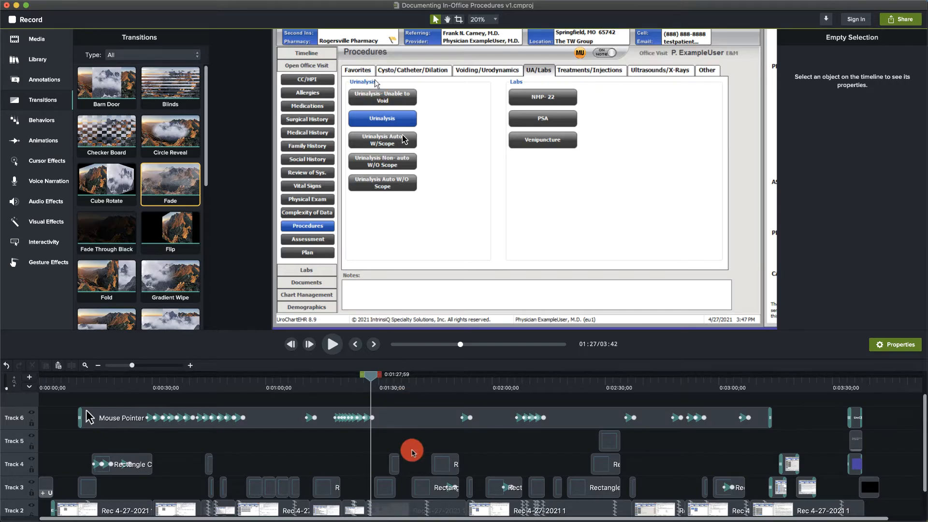
# - Select all the Rec 4-27-2021 1 clips on Track 2 and set their recorded cursor scale to 1%
pyautogui.scroll(-2, 415, 459)
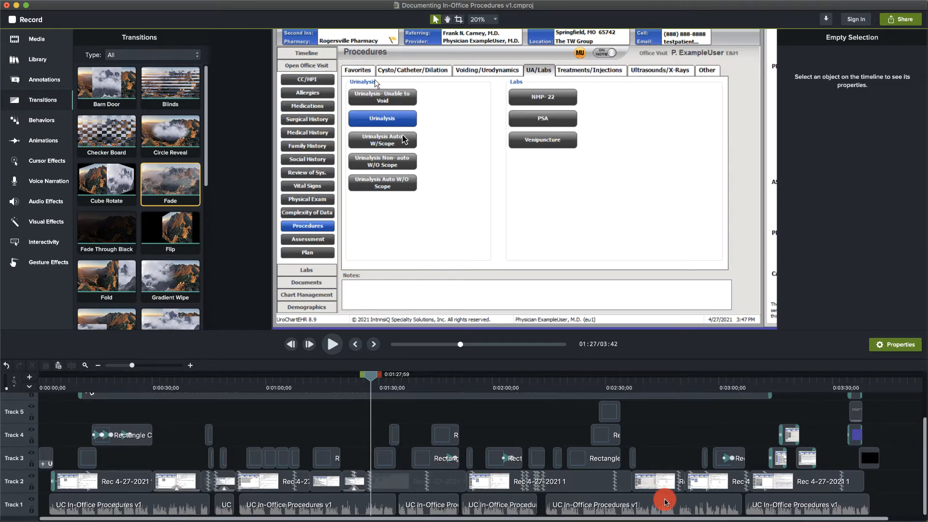
pyautogui.moveTo(886, 485); pyautogui.dragTo(120, 480)
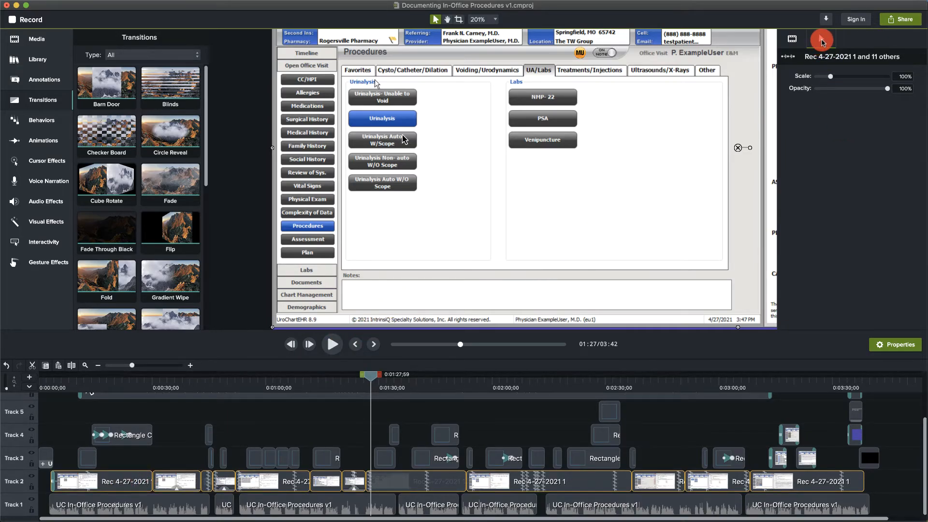
pyautogui.click(829, 76)
pyautogui.moveTo(831, 77); pyautogui.dragTo(790, 77)
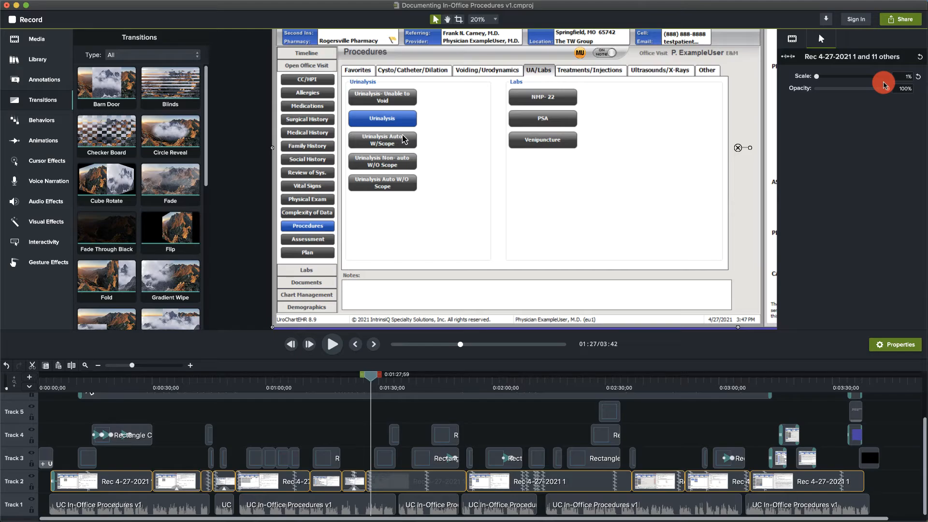
pyautogui.click(718, 428)
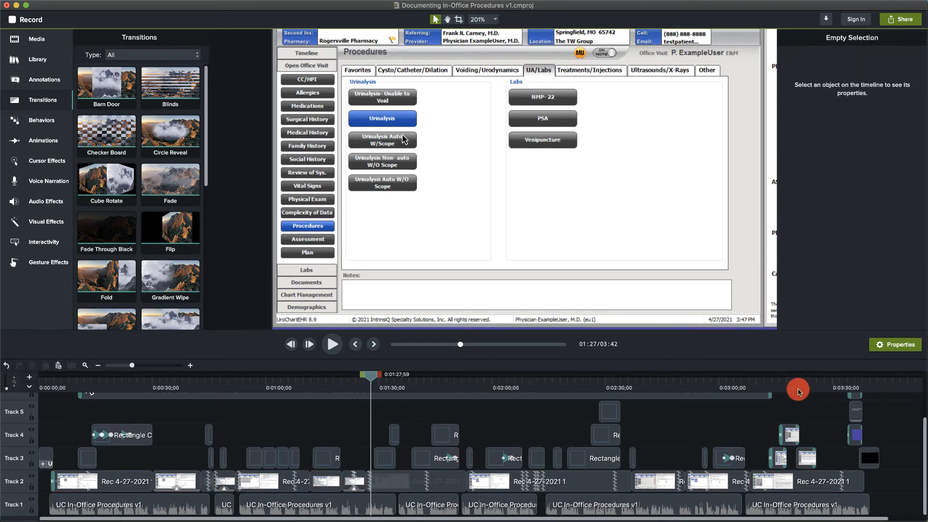
# - Check the recording at 0:03:18;05, 0:03:15;04 and 0:03:22;30, and return to the pointer's first movement at about 0:00:28
pyautogui.click(786, 381)
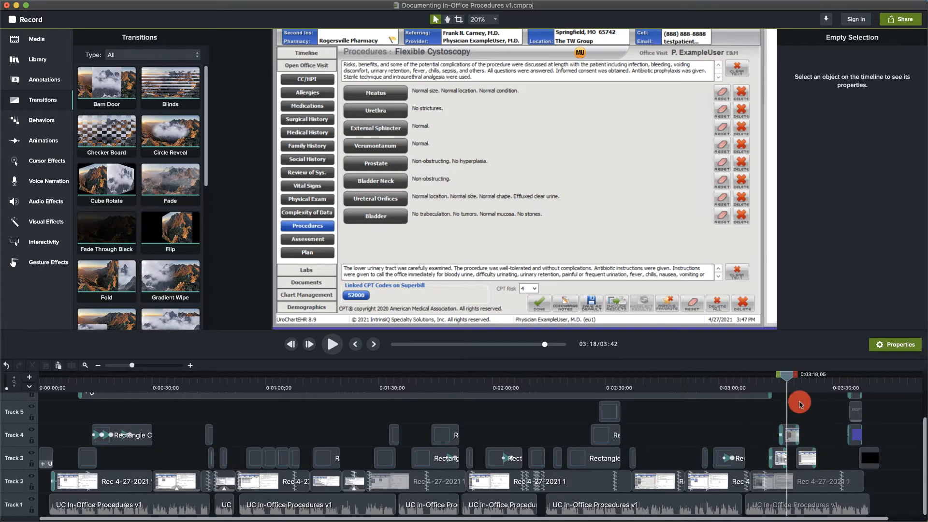
pyautogui.click(774, 380)
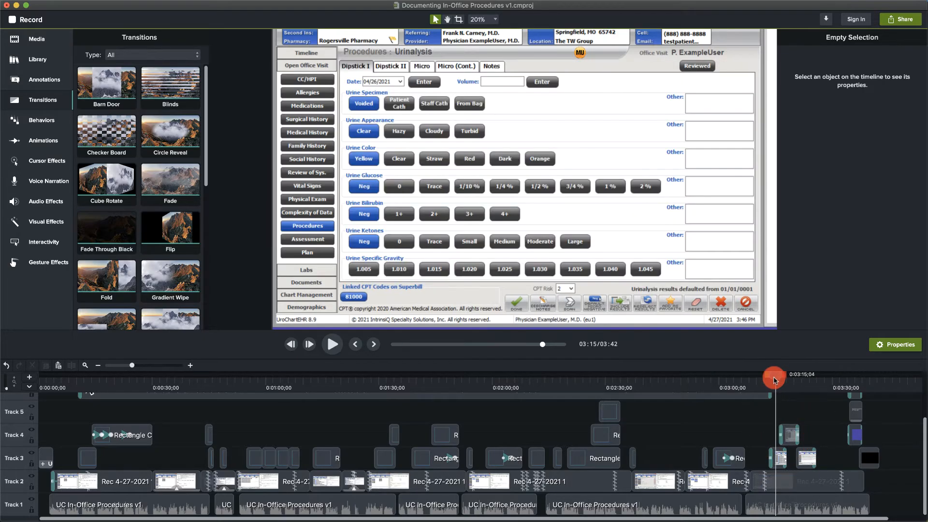
pyautogui.click(803, 382)
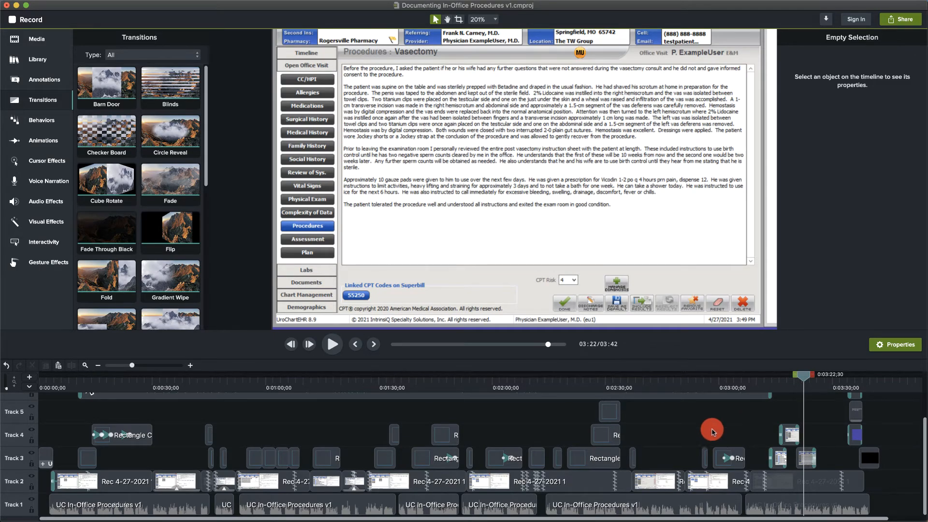
pyautogui.scroll(3, 182, 411)
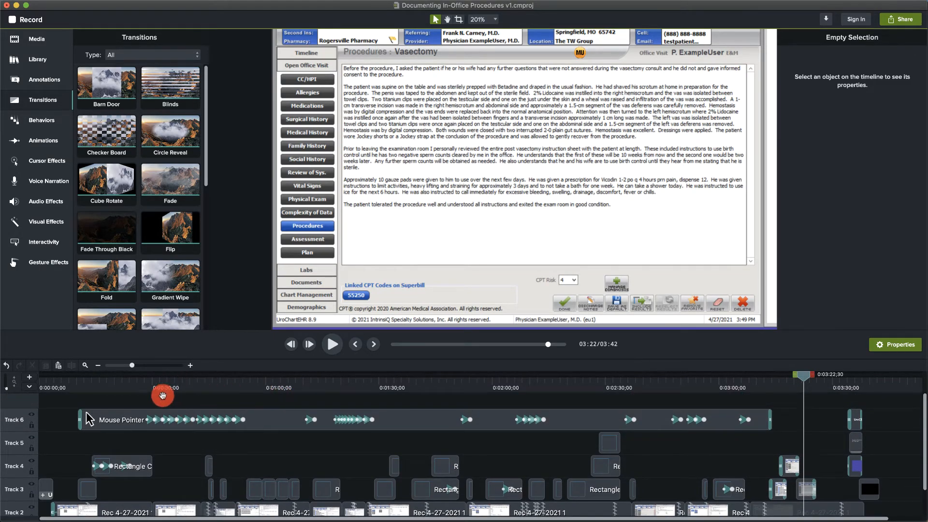
pyautogui.click(145, 389)
pyautogui.moveTo(145, 377)
pyautogui.mouseDown()
pyautogui.moveTo(157, 377)
pyautogui.moveTo(145, 377)
pyautogui.mouseUp()
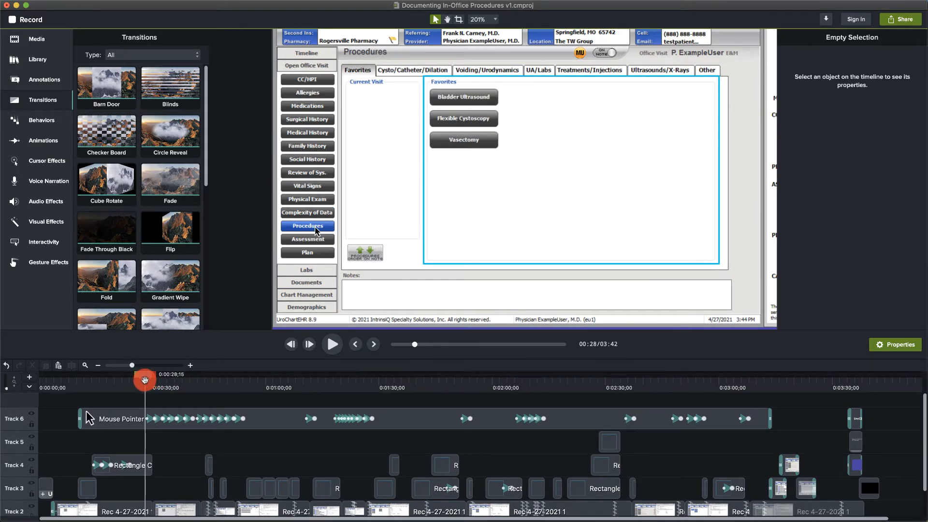
# - Play the recording from 0:00:28 to 0:00:51;13, and recheck the pointer's move onto the Urinalysis button from about 0:00:45
pyautogui.scroll(-3, 184, 458)
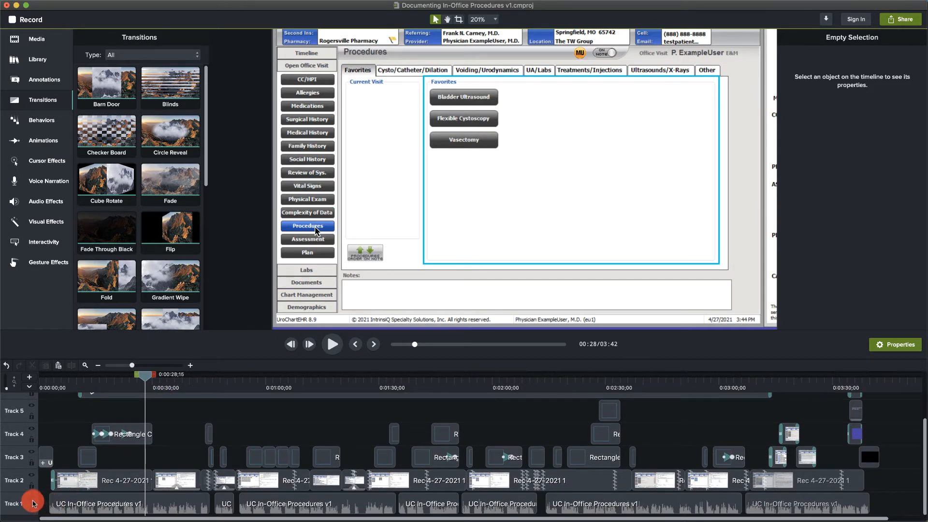
pyautogui.scroll(3, 122, 431)
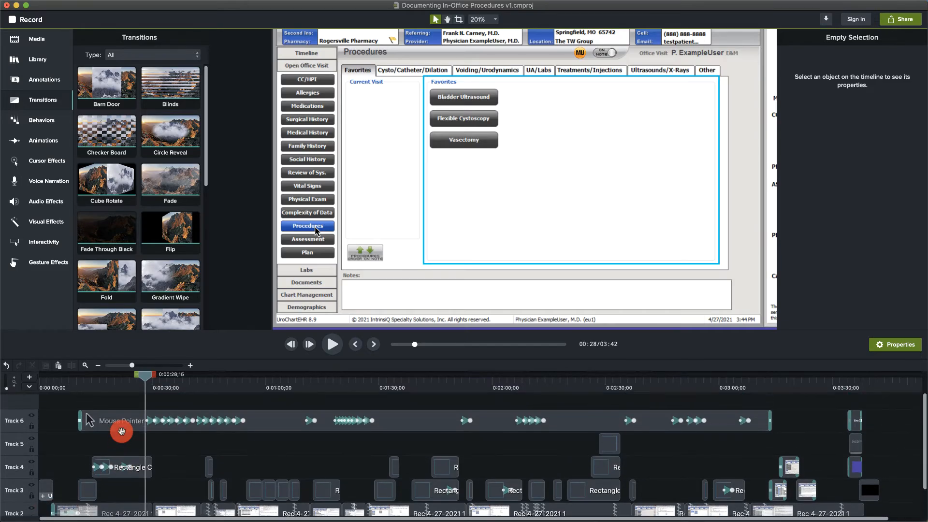
pyautogui.scroll(-1, 126, 432)
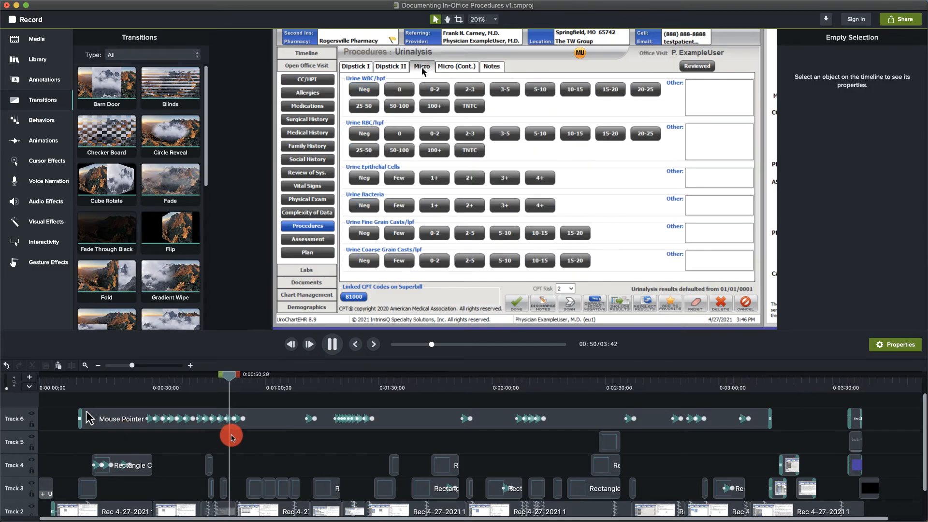
pyautogui.scroll(10, 232, 437)
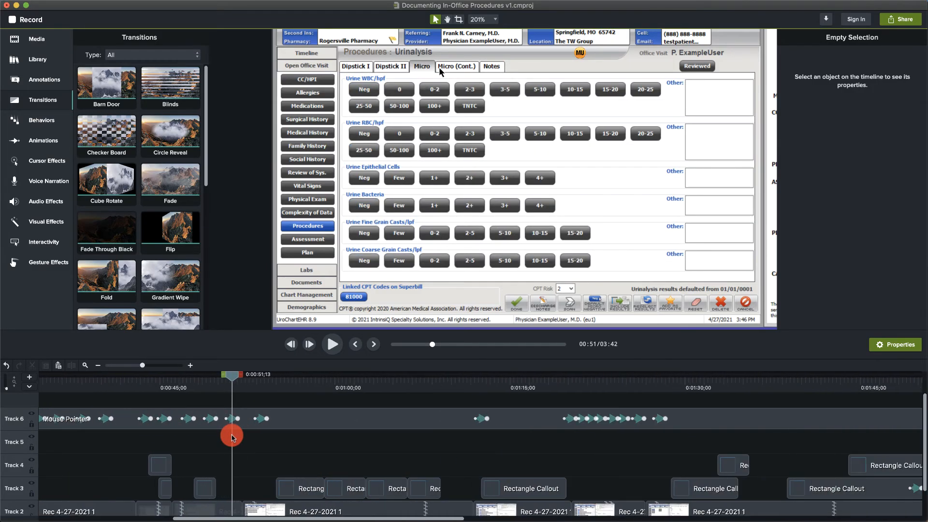
pyautogui.hscroll(-1, 232, 438)
pyautogui.hscroll(-2, 232, 437)
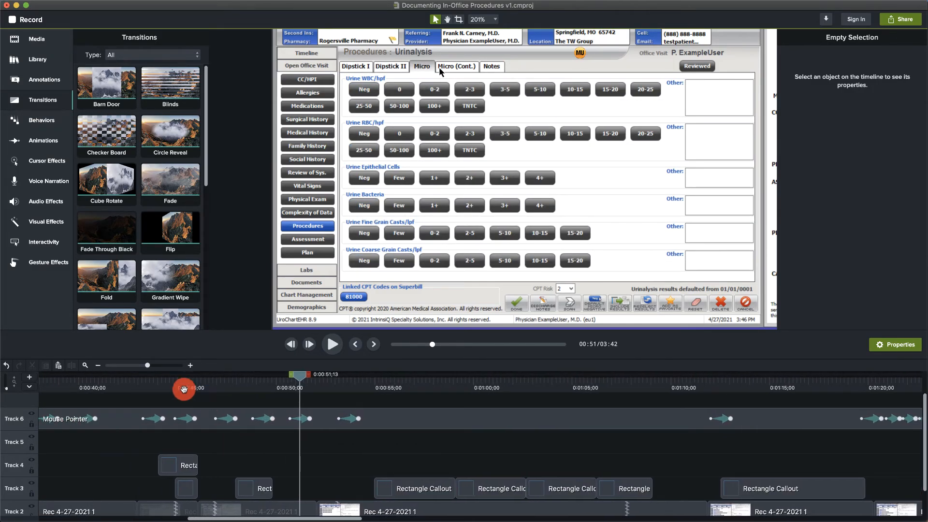
pyautogui.click(179, 386)
pyautogui.press('space')
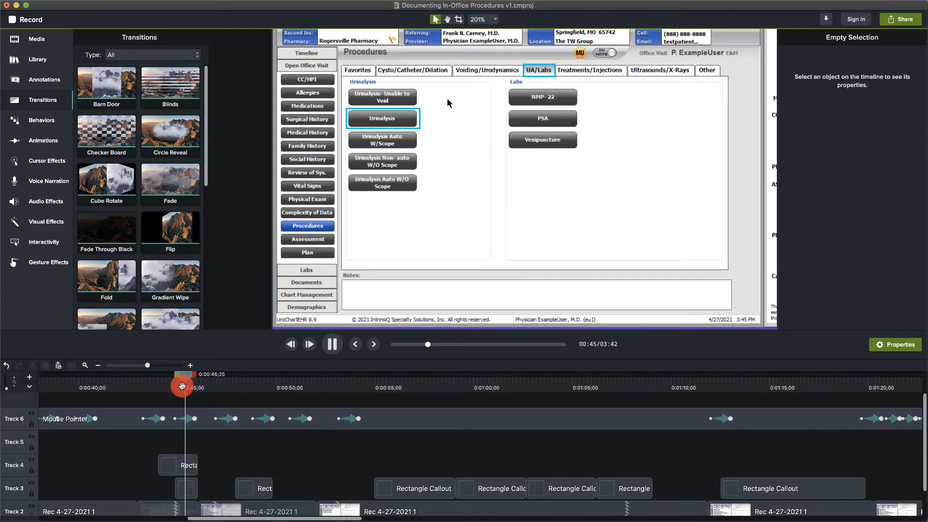
pyautogui.press('space')
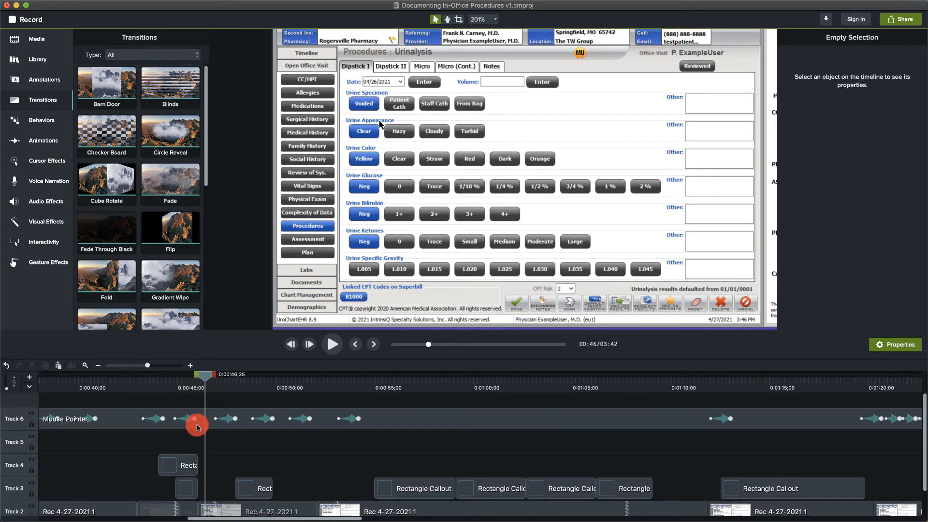
# - Shift the Mouse Pointer animation that reaches the Urinalysis button slightly earlier on Track 6, so it ends before 0:00:45;55
pyautogui.scroll(2, 196, 425)
pyautogui.hscroll(-4, 197, 425)
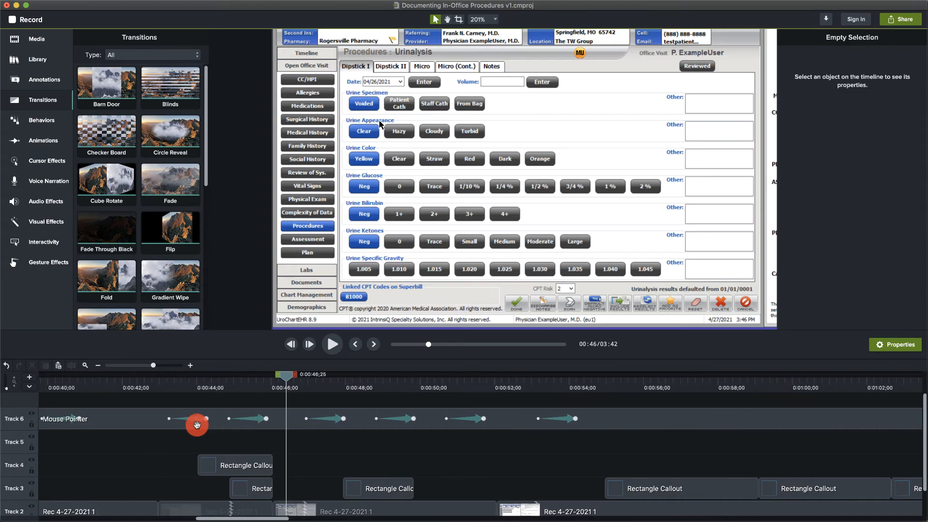
pyautogui.click(296, 376)
pyautogui.moveTo(296, 377); pyautogui.dragTo(278, 375)
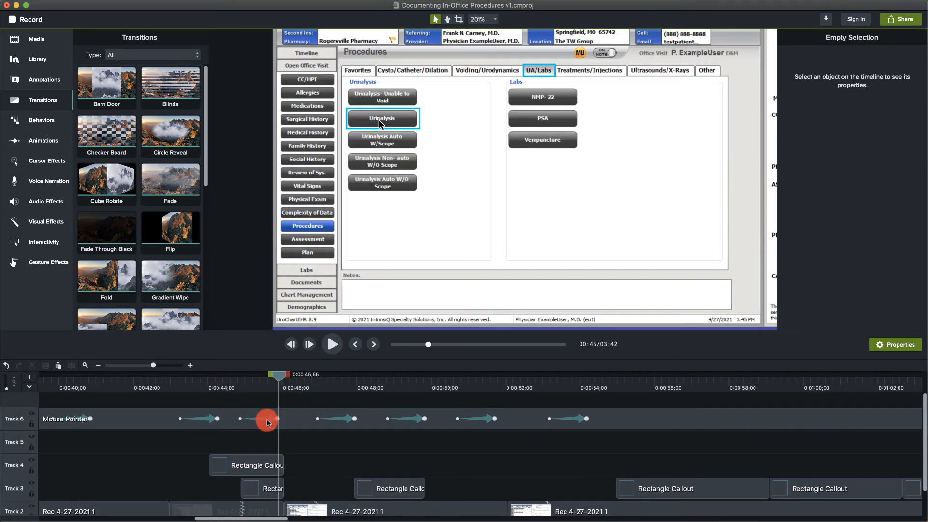
pyautogui.click(265, 419)
pyautogui.moveTo(266, 420); pyautogui.dragTo(262, 420)
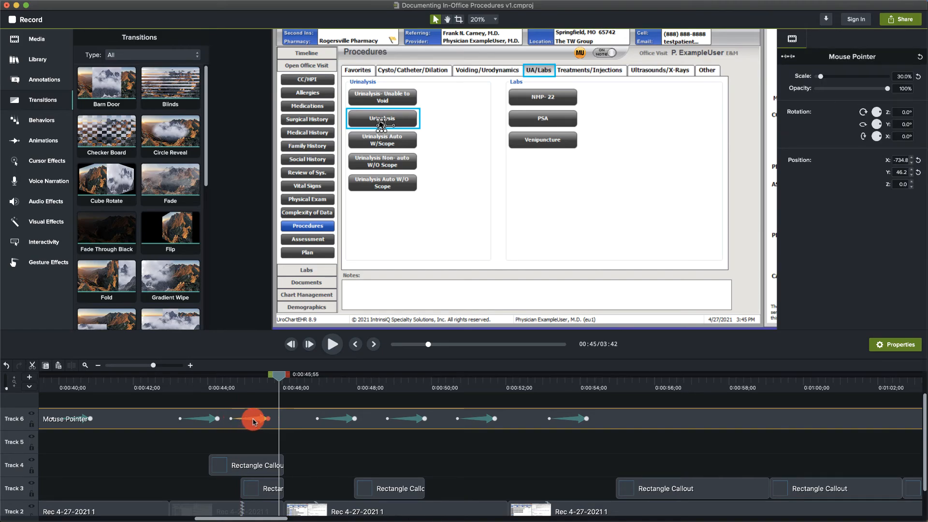
# - Replay the retimed pointer movement onto the Urinalysis button from 0:00:44;33 to 0:00:46;41
pyautogui.click(227, 394)
pyautogui.click(226, 385)
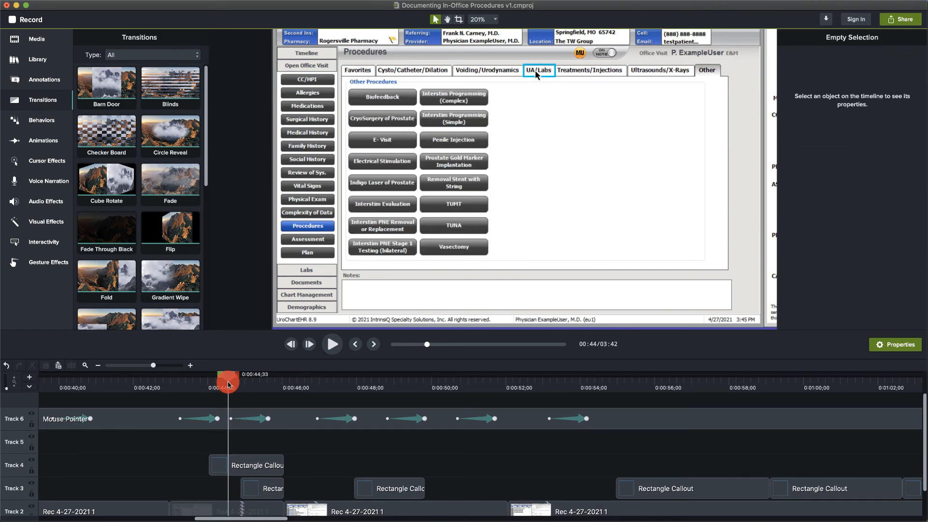
pyautogui.press('space')
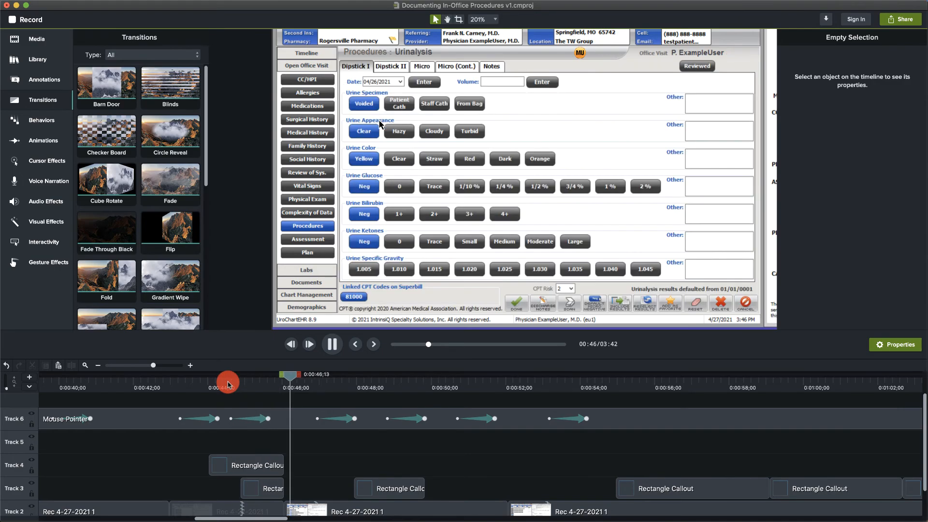
pyautogui.press('space')
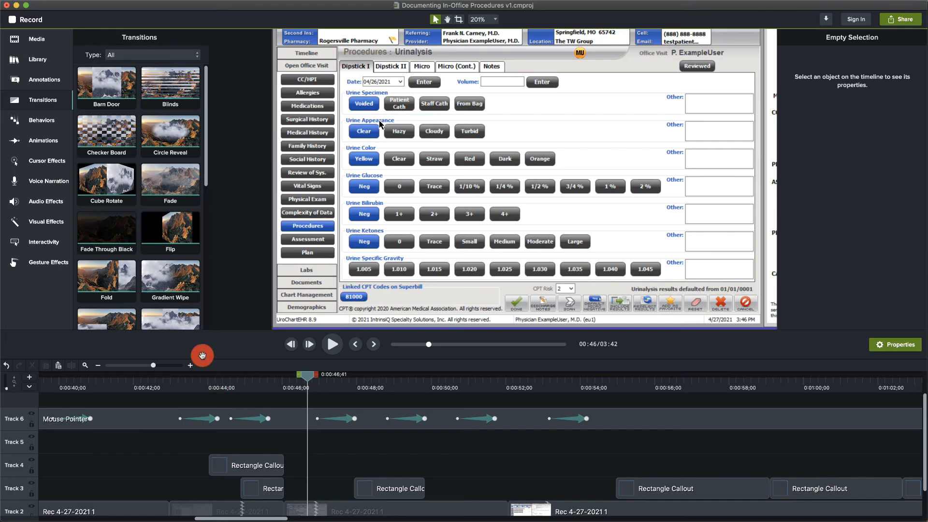
pyautogui.click(96, 367)
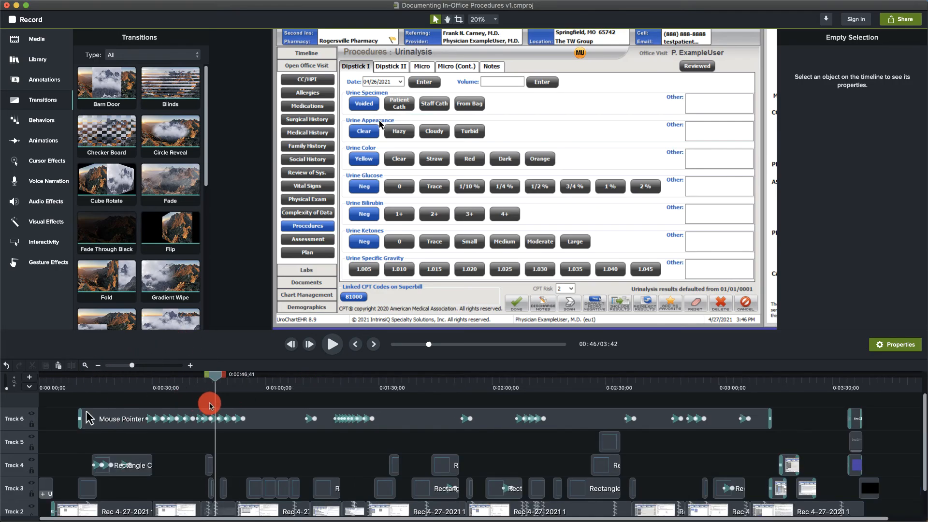